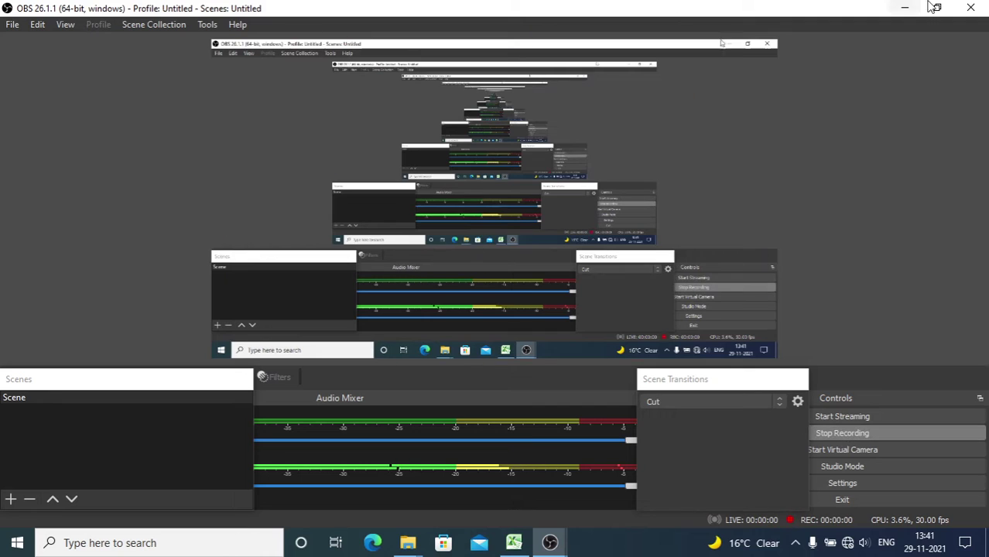
Move the recording window aside and close the Videos folder to reveal the Excel workbook Book1.
{"action": "left_click", "coordinate": [902, 14]}
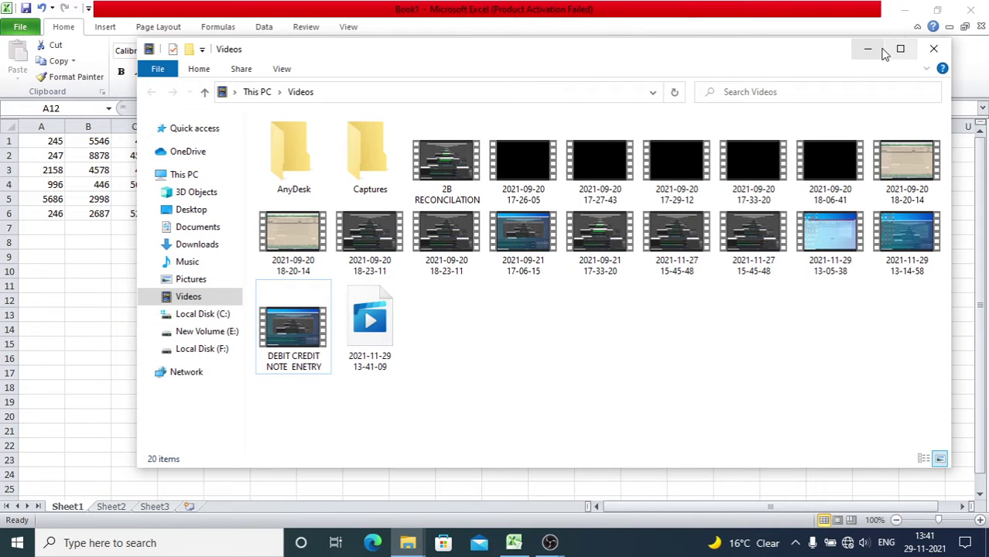
{"action": "left_click", "coordinate": [934, 50]}
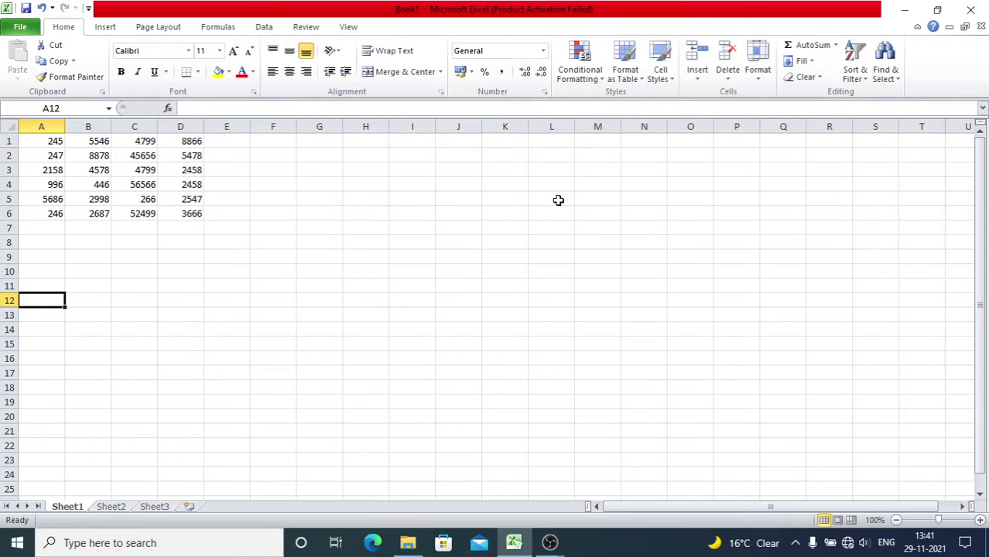
{"action": "left_click", "coordinate": [49, 144]}
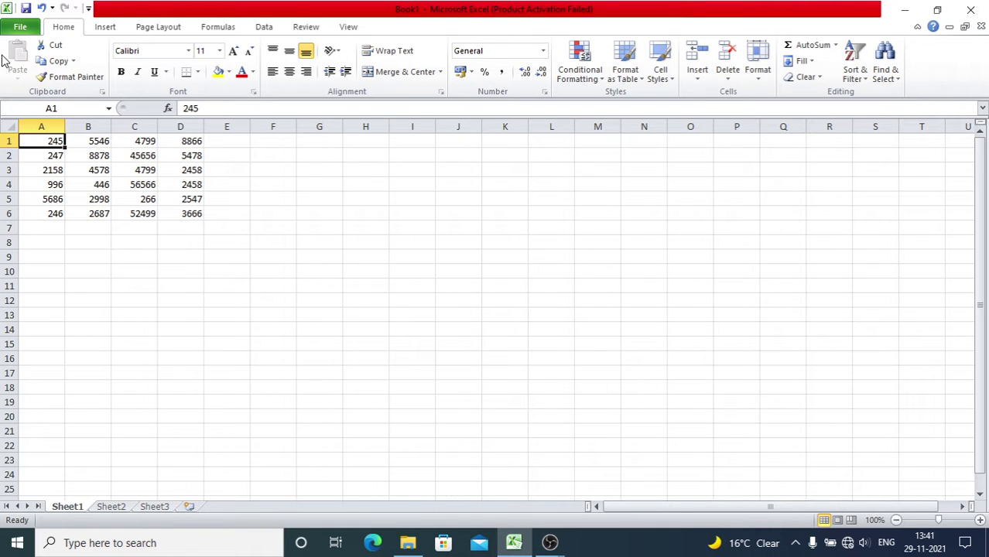
{"action": "left_click", "coordinate": [16, 128]}
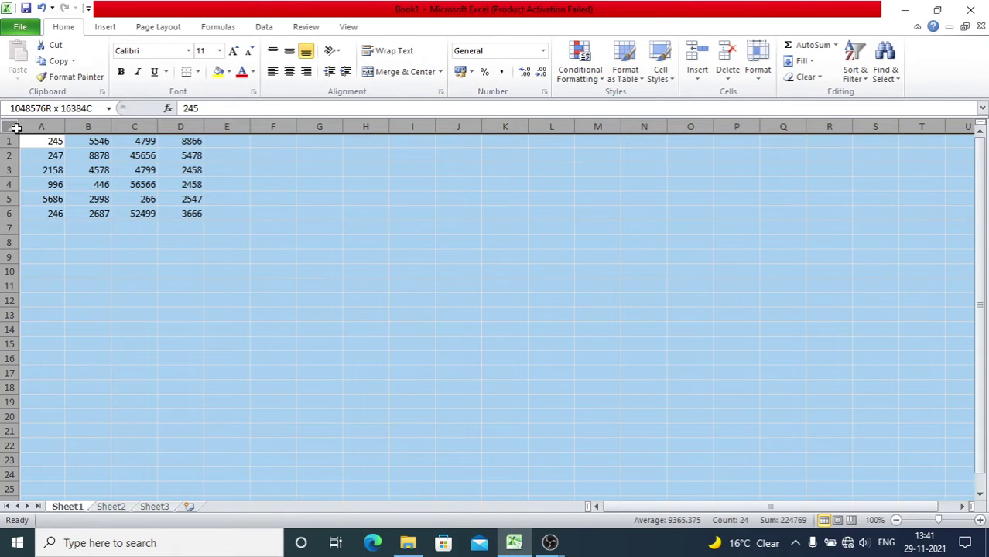
{"action": "left_click", "coordinate": [39, 141]}
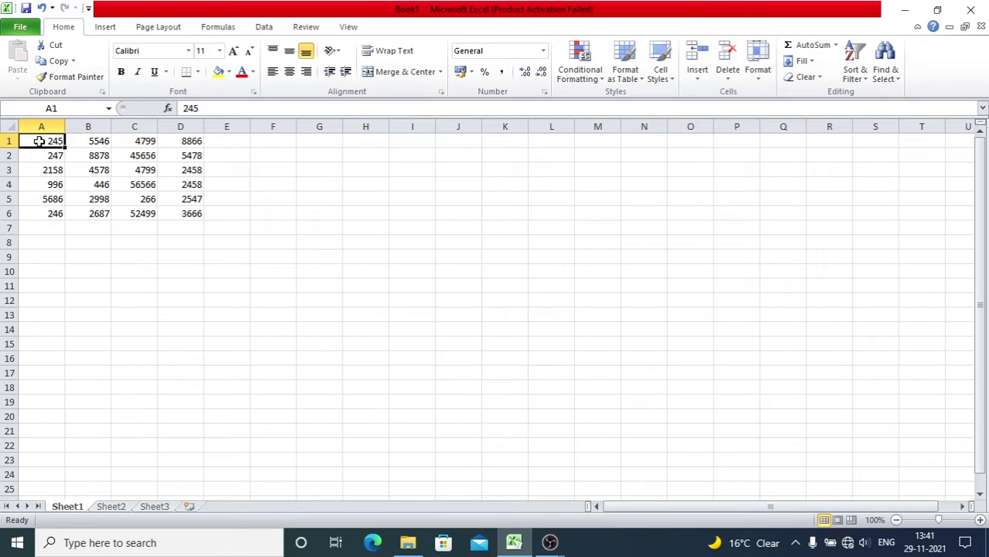
{"action": "key", "text": "ctrl+Page_Down"}
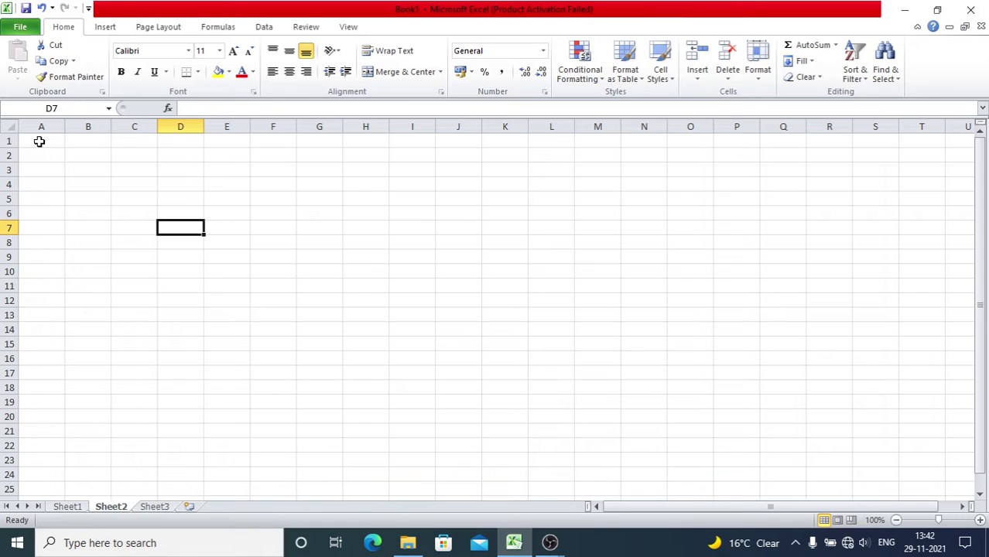
{"action": "key", "text": "ctrl+Page_Up"}
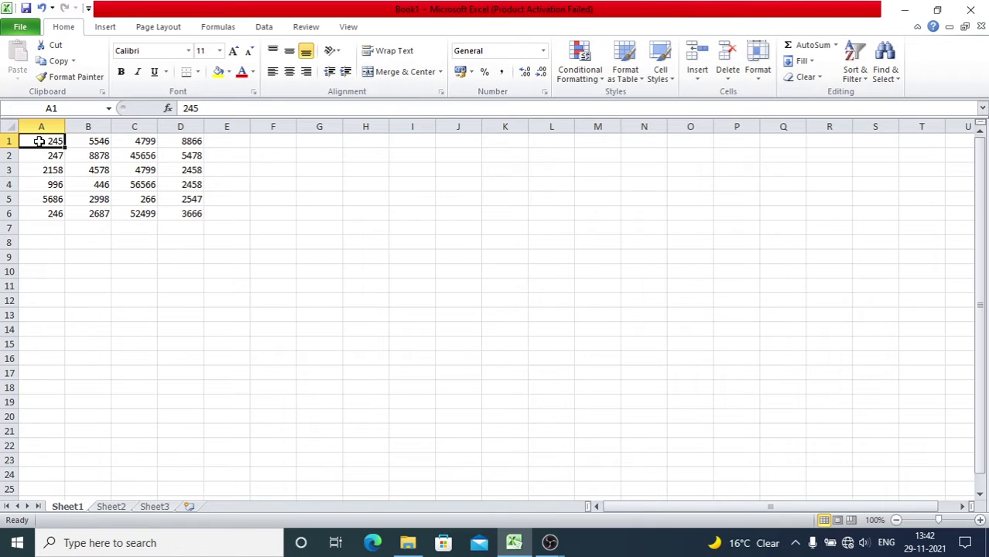
{"action": "key", "text": "ctrl+Down"}
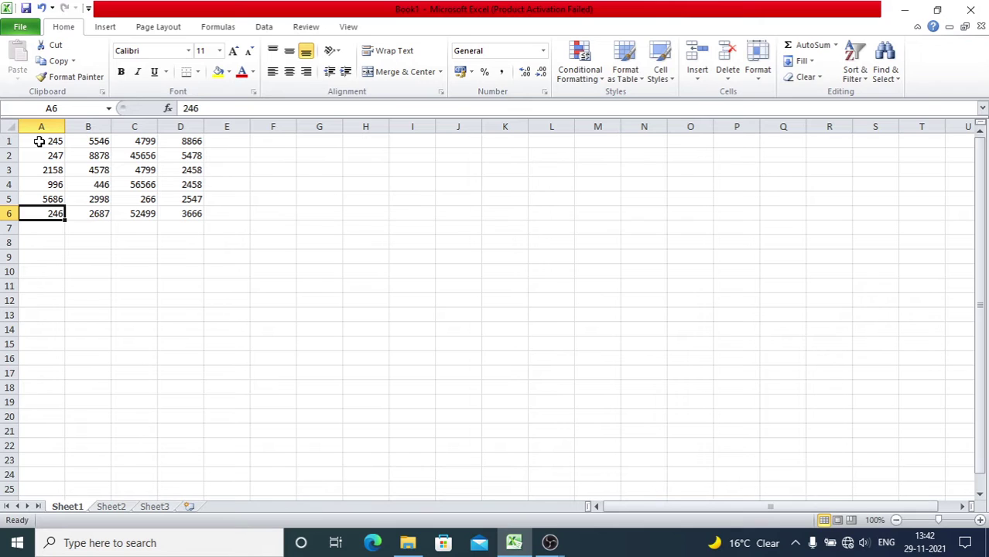
Starting from A1, select row 3, which holds 2158, 4578, 4799 and 2458.
{"action": "left_click", "coordinate": [39, 142]}
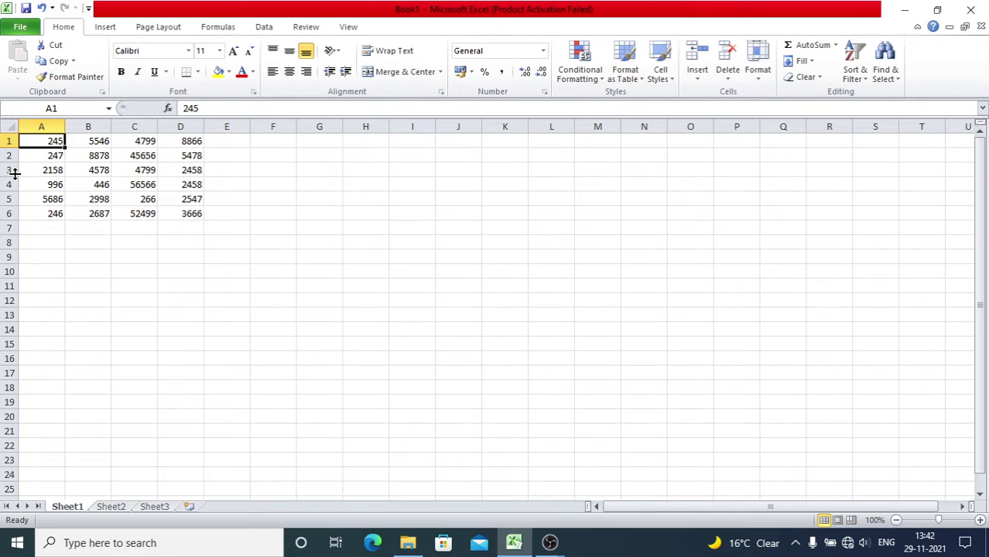
{"action": "left_click", "coordinate": [10, 170]}
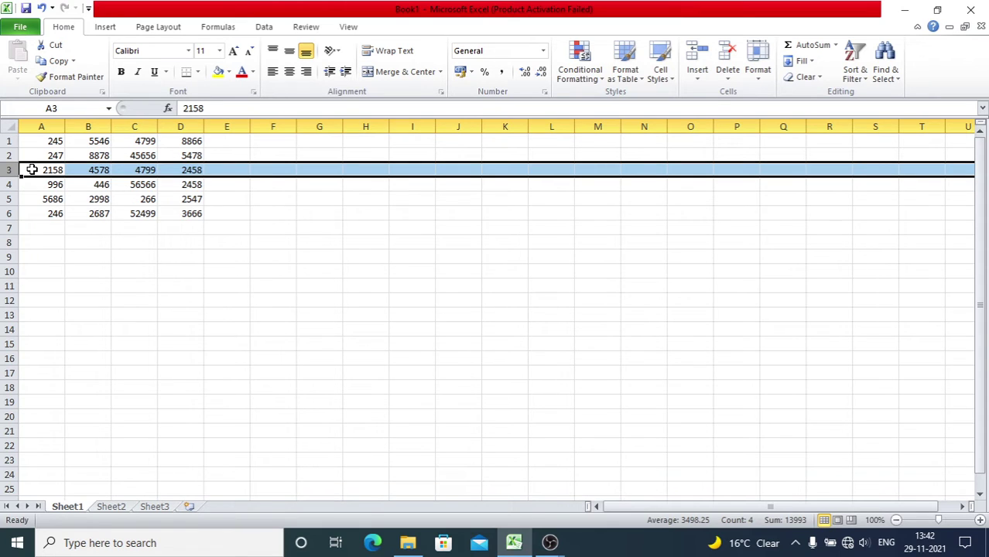
{"action": "key", "text": "ctrl+minus"}
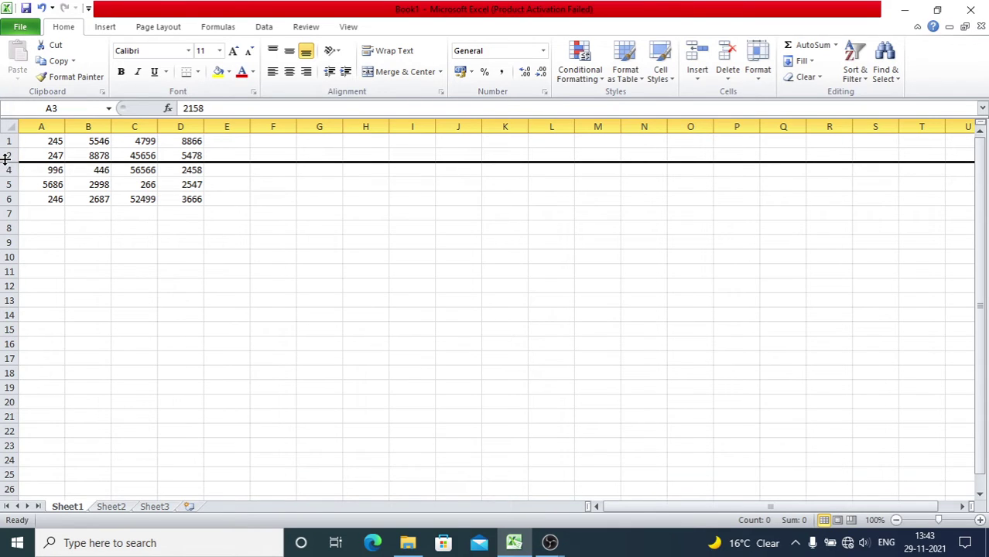
{"action": "left_click_drag", "start_coordinate": [5, 157], "coordinate": [57, 171]}
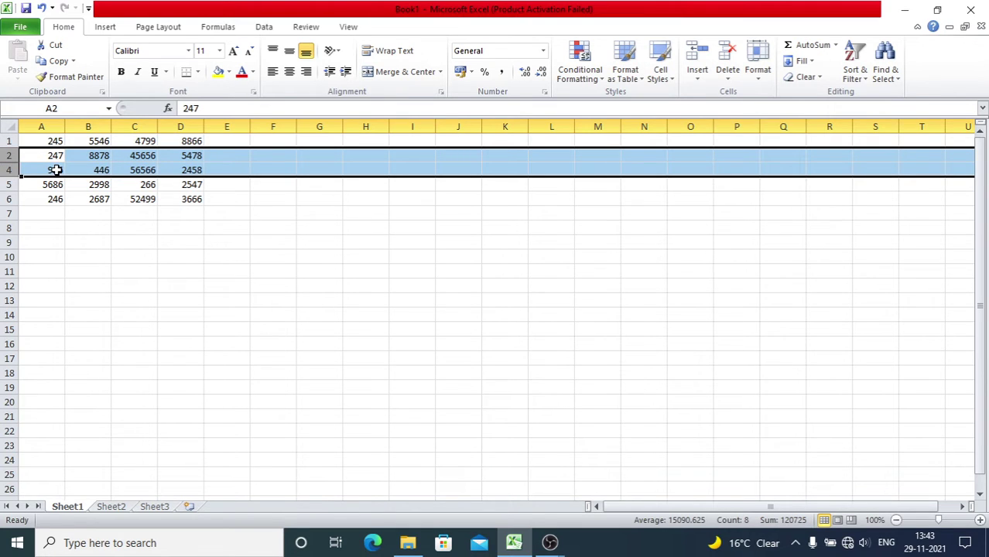
{"action": "key", "text": "ctrl+shift+9"}
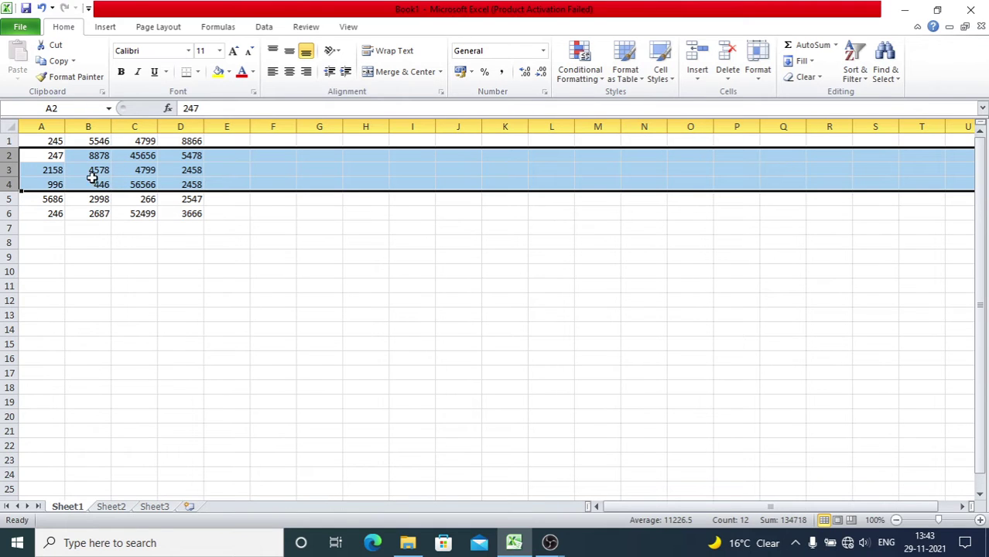
{"action": "left_click", "coordinate": [91, 227]}
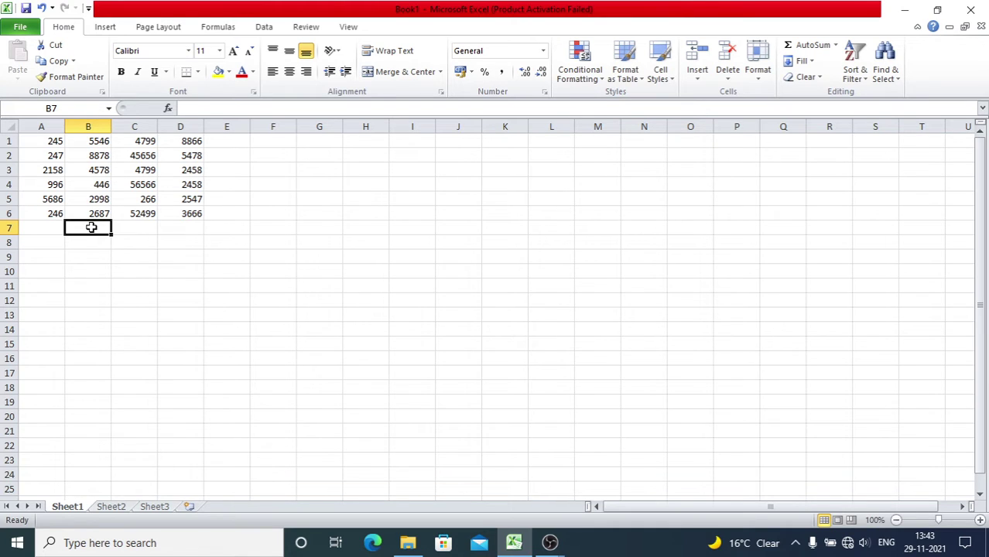
Select the range A1:D6, extending the selection from D6 to the left and up.
{"action": "key", "text": "Right"}
{"action": "key", "text": "Right"}
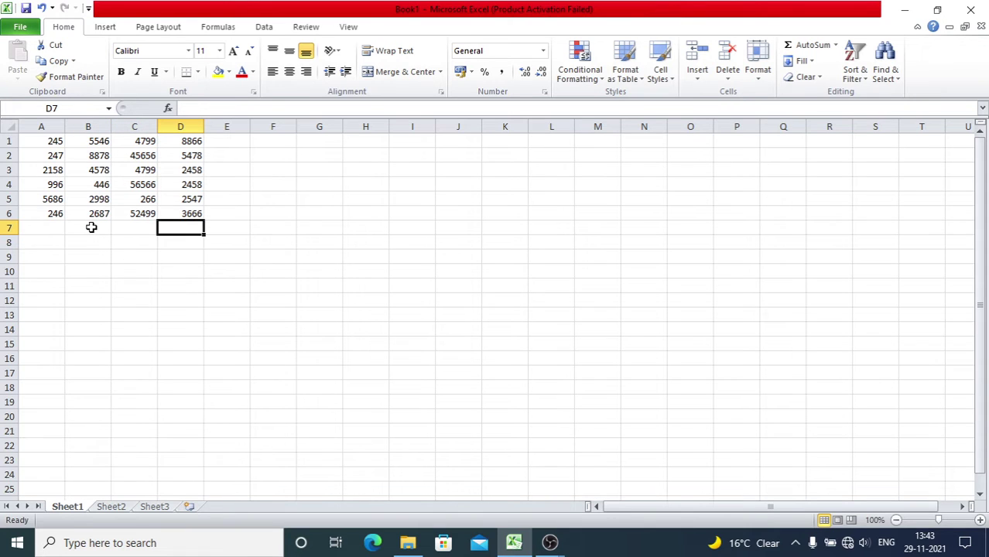
{"action": "key", "text": "Up"}
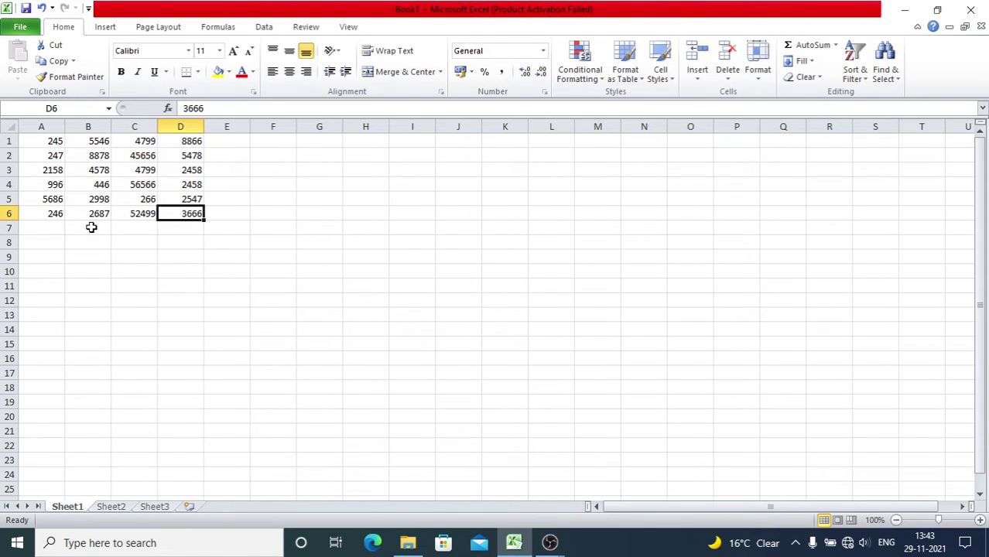
{"action": "key", "text": "Home"}
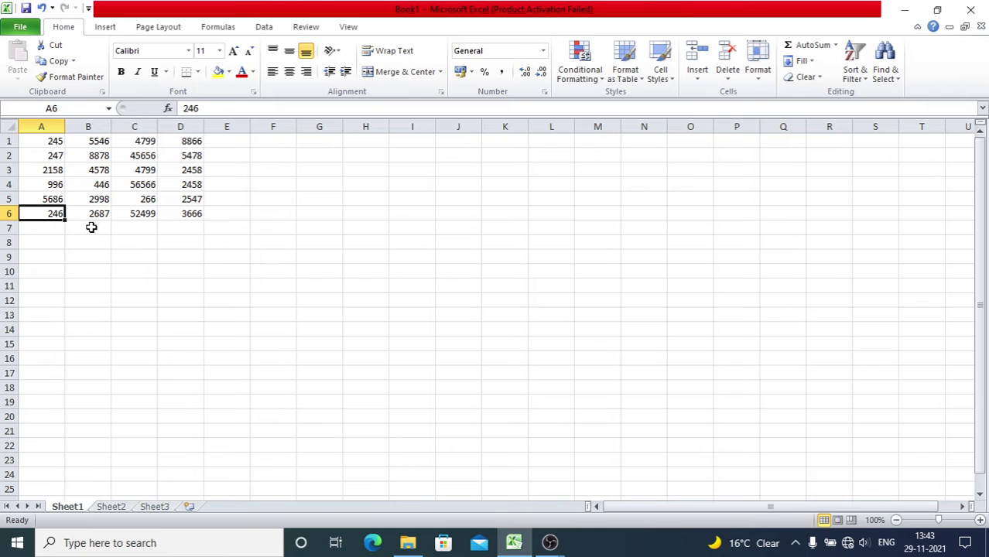
{"action": "key", "text": "ctrl+Right"}
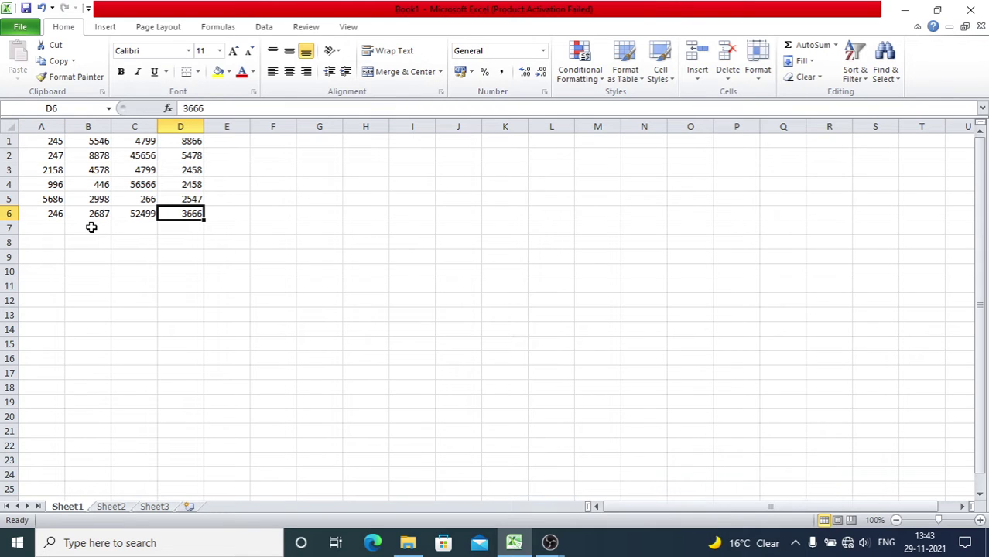
{"action": "key", "text": "ctrl+shift+Left"}
{"action": "key", "text": "ctrl+shift+Up"}
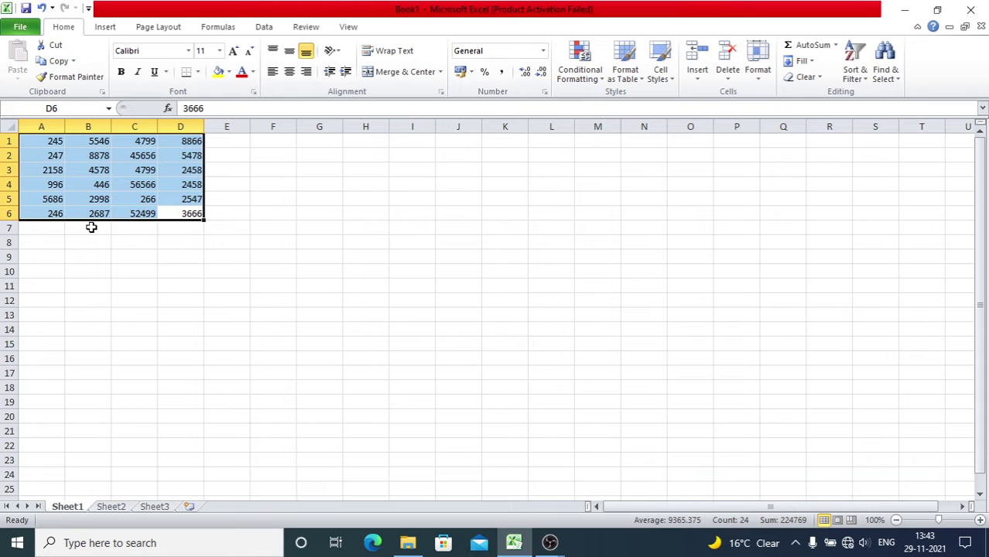
{"action": "key", "text": "ctrl+b"}
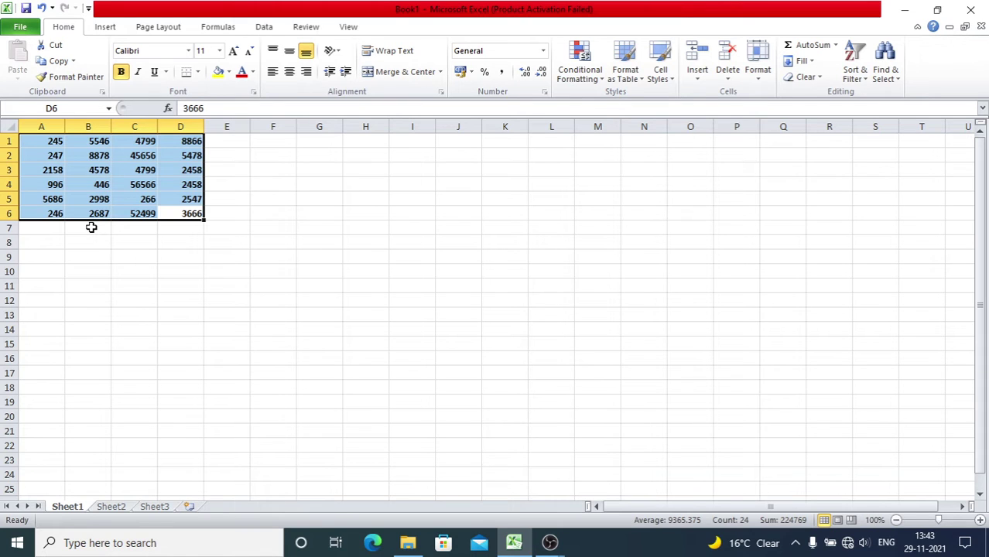
{"action": "key", "text": "ctrl+u"}
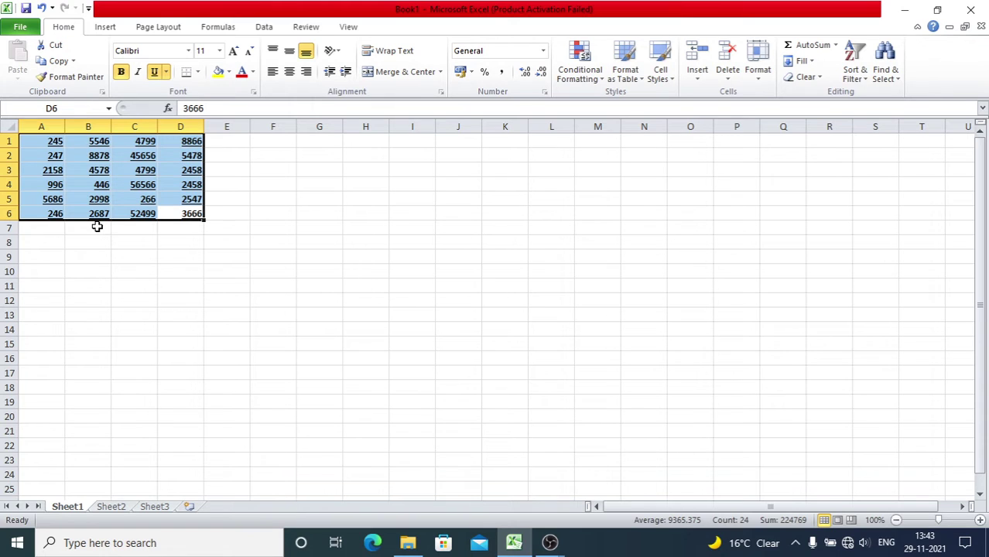
{"action": "key", "text": "ctrl+z"}
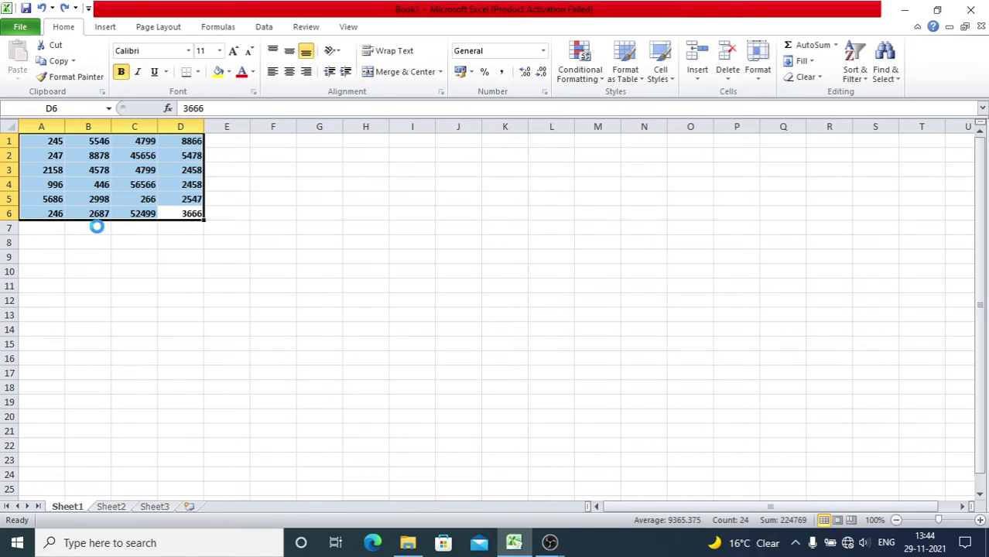
{"action": "key", "text": "ctrl+z"}
{"action": "key", "text": "ctrl+z"}
{"action": "key", "text": "ctrl+z"}
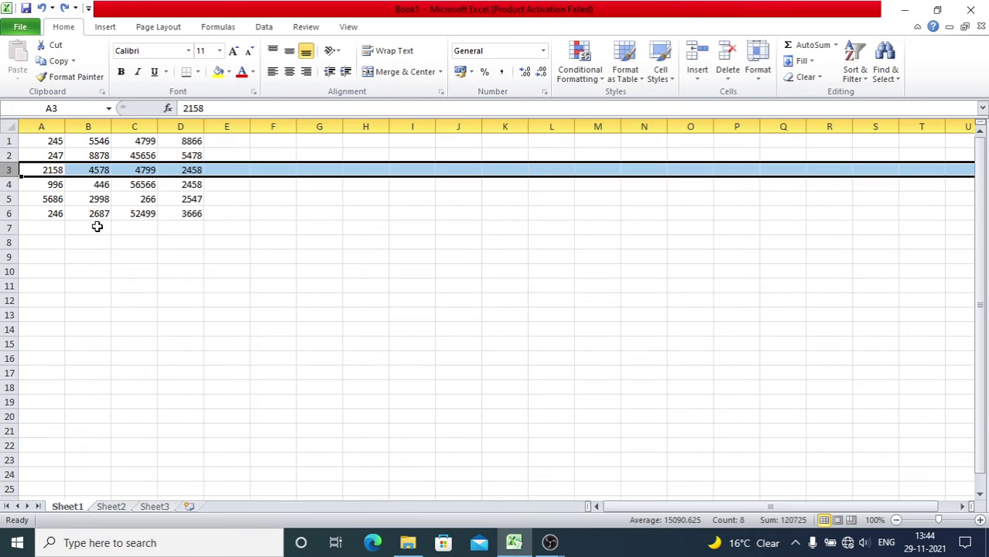
Jump between the edges of the data from A1, then select all of A1:D6 with Ctrl+A.
{"action": "left_click", "coordinate": [36, 139]}
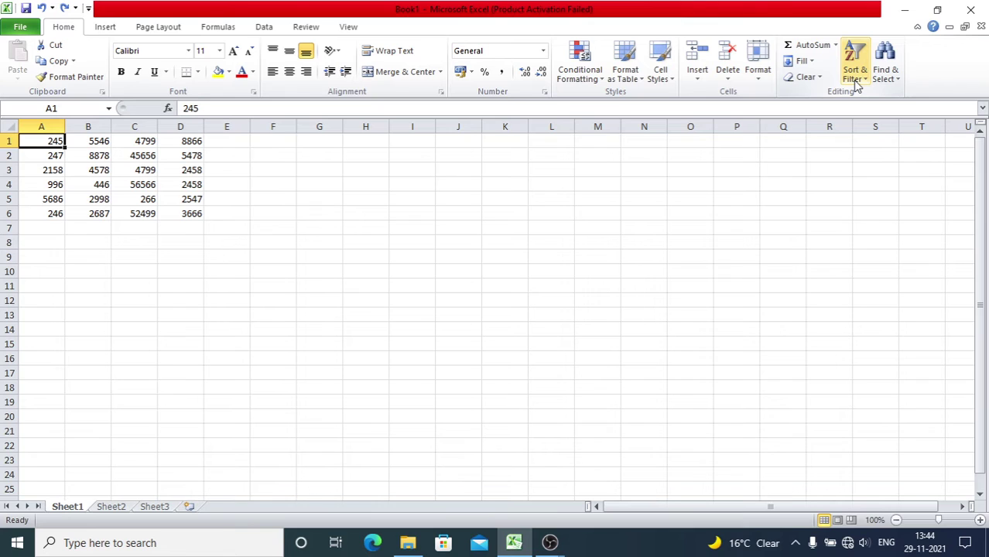
{"action": "key", "text": "ctrl+Down"}
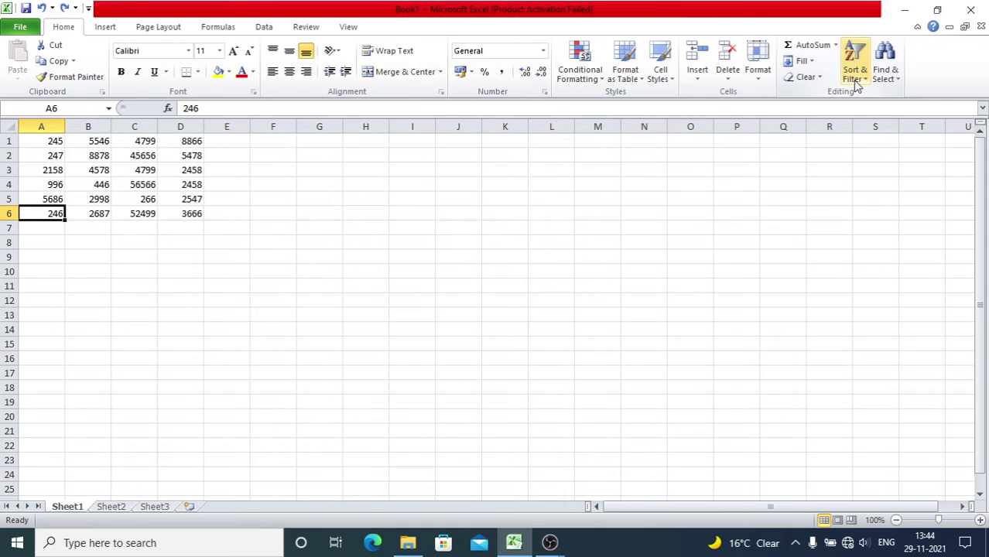
{"action": "key", "text": "ctrl+Right"}
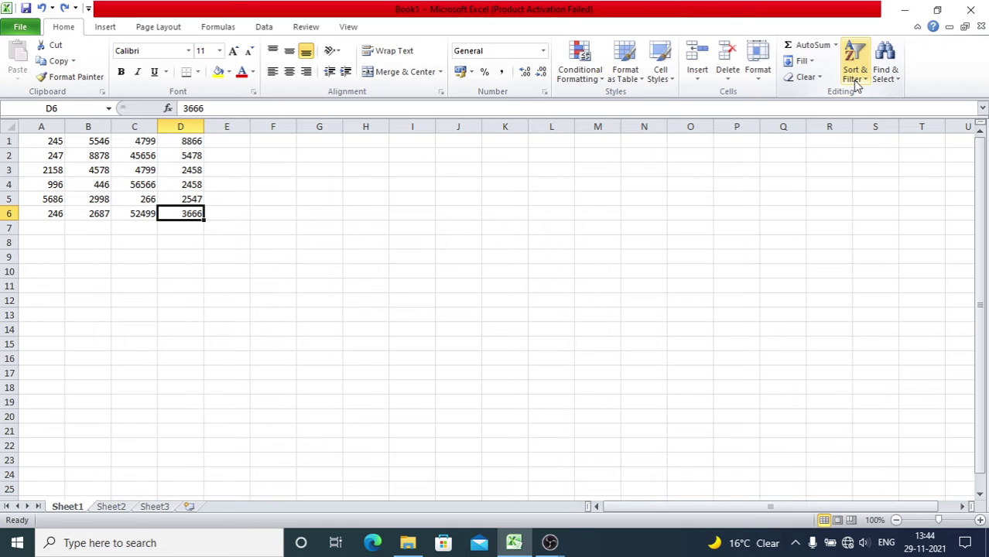
{"action": "key", "text": "ctrl+Left"}
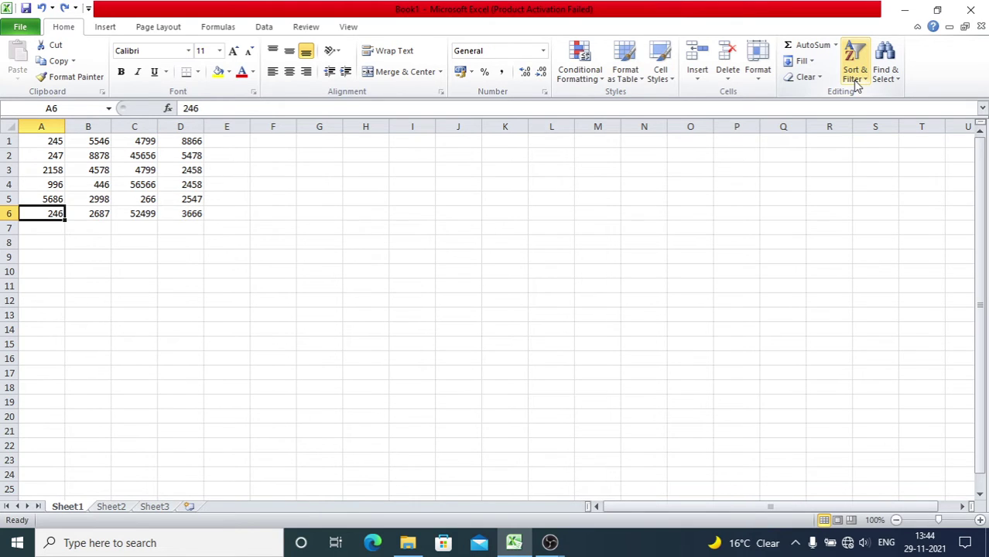
{"action": "key", "text": "ctrl+Up"}
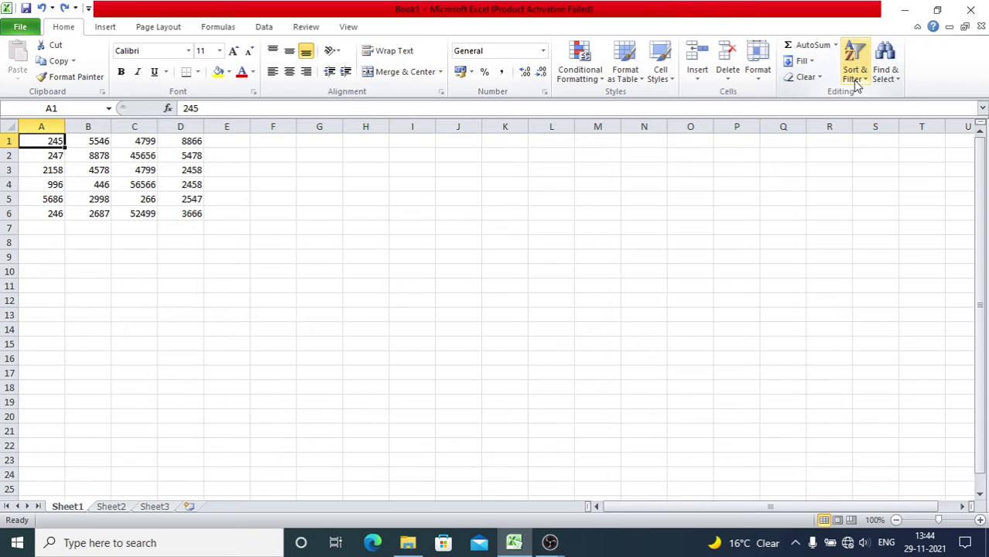
{"action": "key", "text": "ctrl+a"}
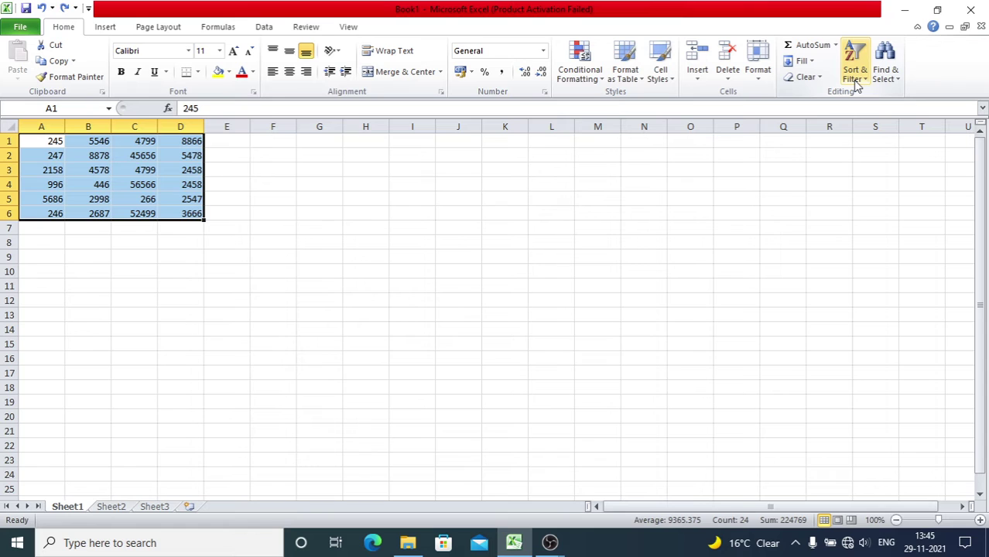
Hide row 4, the row starting with 996, then select cell D6 holding 3666.
{"action": "key", "text": "Return"}
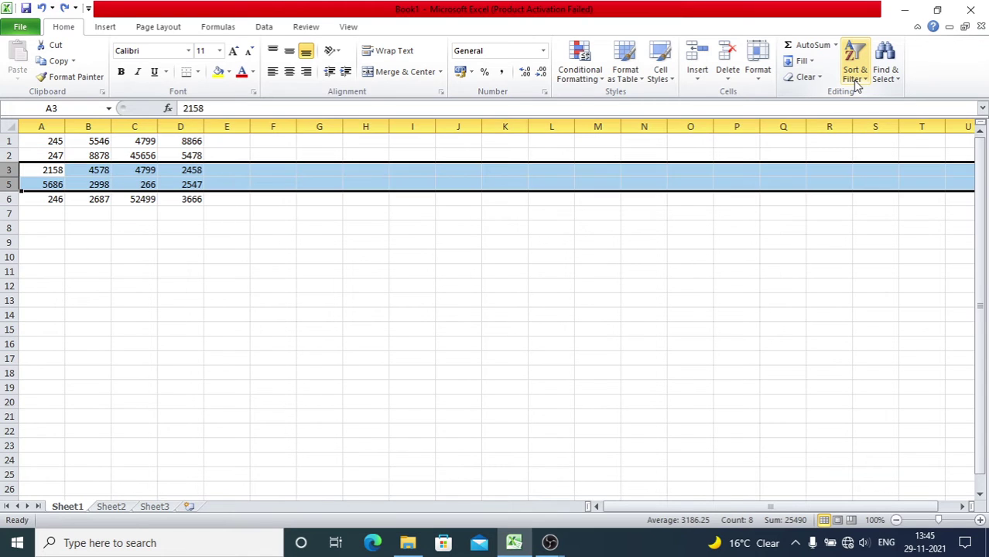
{"action": "left_click", "coordinate": [125, 255]}
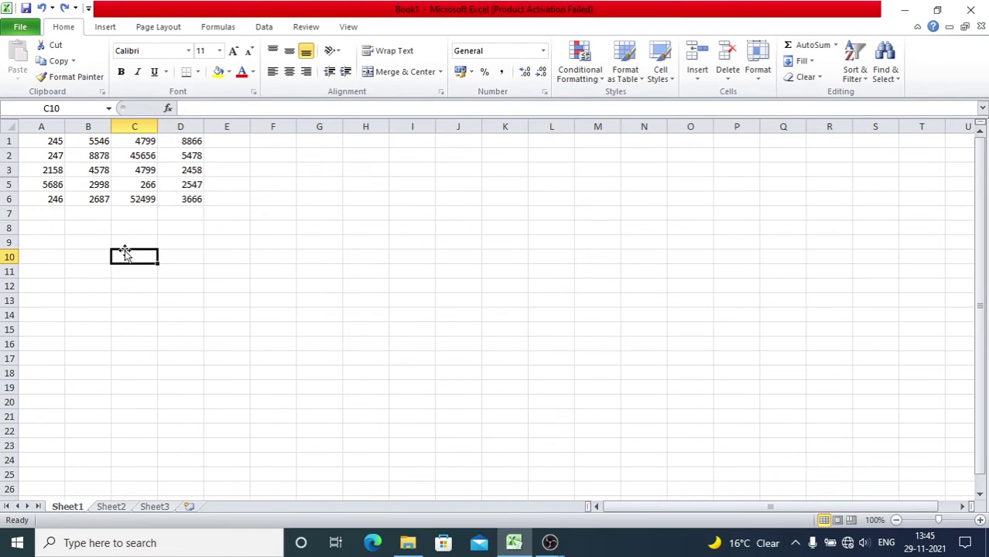
{"action": "left_click_drag", "start_coordinate": [134, 191], "coordinate": [138, 199]}
{"action": "left_click", "coordinate": [140, 226]}
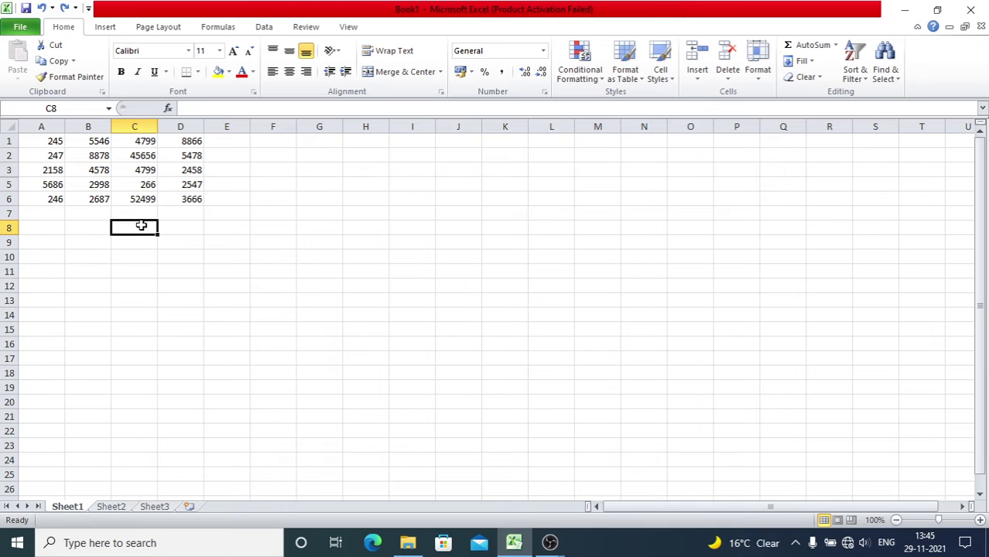
{"action": "left_click", "coordinate": [178, 200]}
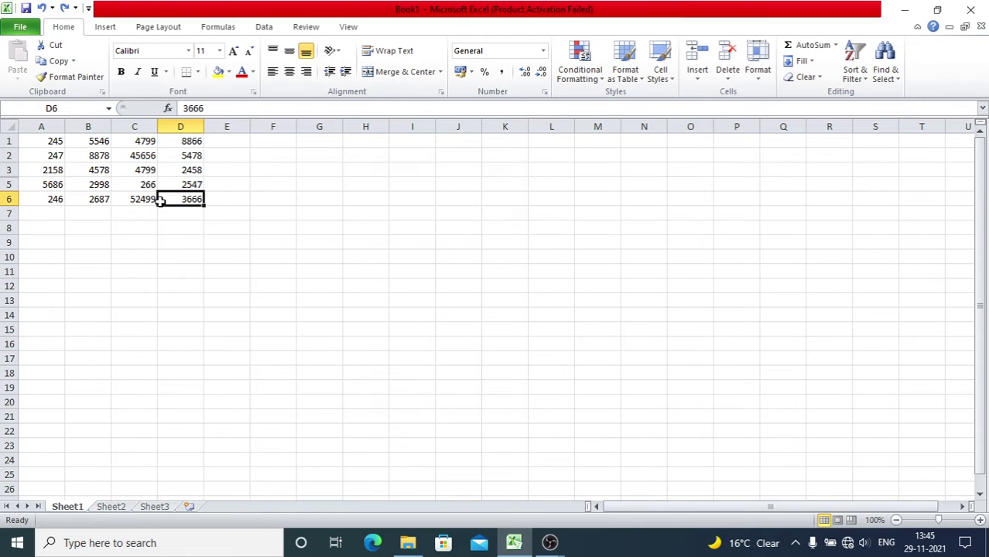
Copy D6's 3666 and paste it into D7 and E11.
{"action": "key", "text": "ctrl+c"}
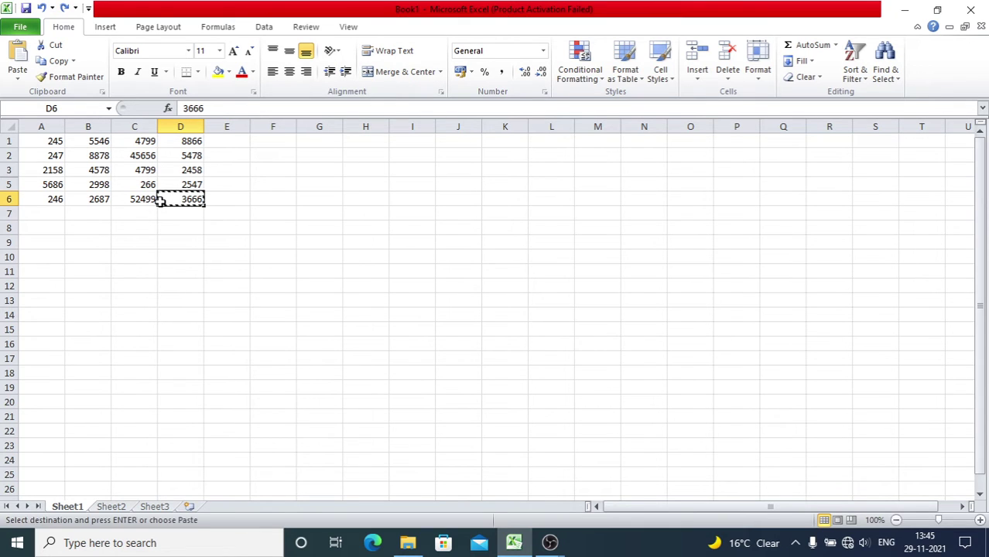
{"action": "key", "text": "Down"}
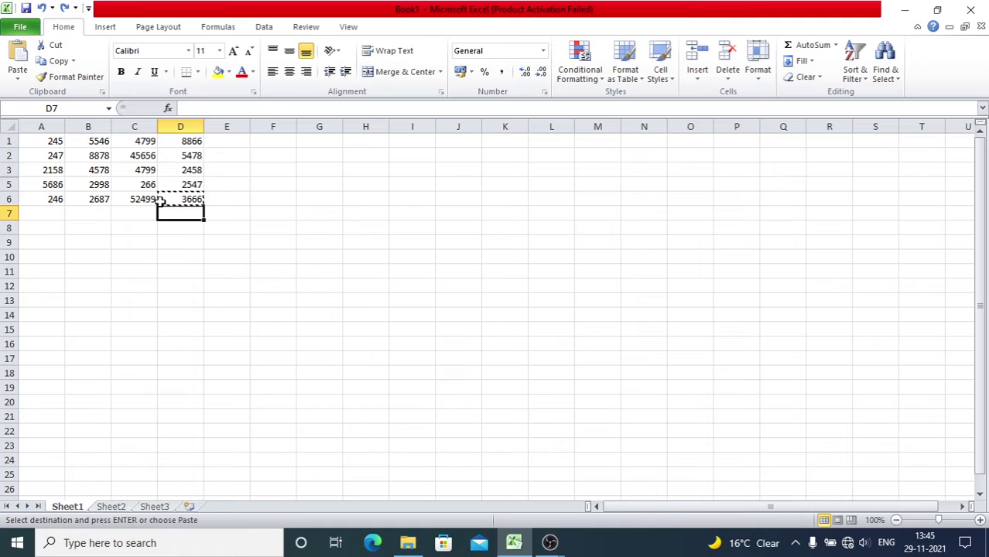
{"action": "key", "text": "ctrl+v"}
{"action": "key", "text": "ctrl+Right"}
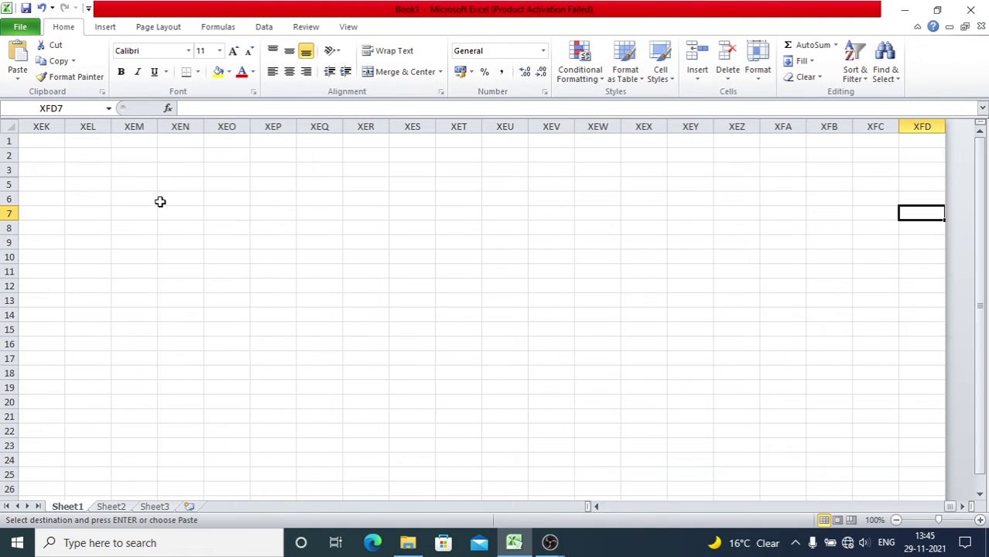
{"action": "key", "text": "ctrl+Left"}
{"action": "key", "text": "ctrl+Left"}
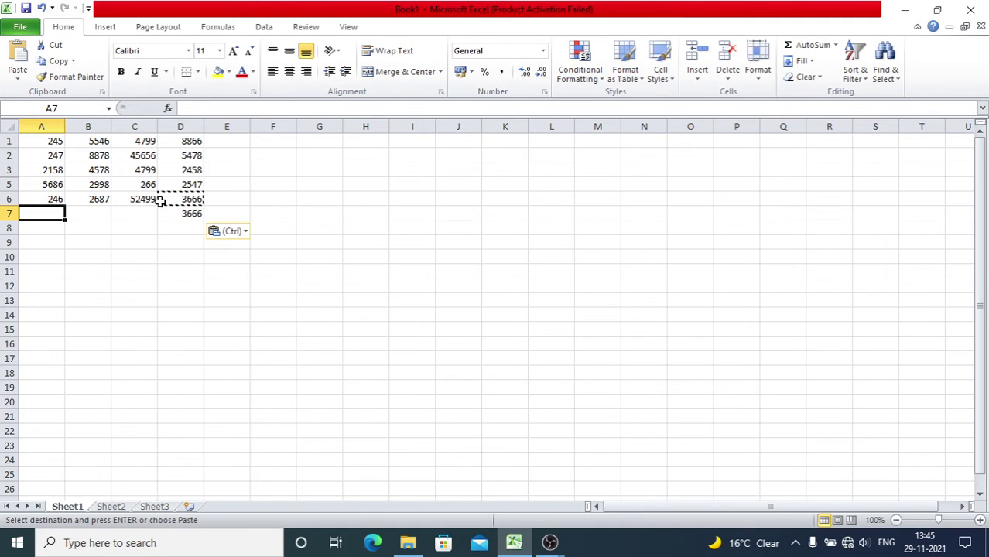
{"action": "key", "text": "Right"}
{"action": "key", "text": "Right"}
{"action": "key", "text": "Right"}
{"action": "key", "text": "Right"}
{"action": "key", "text": "Down"}
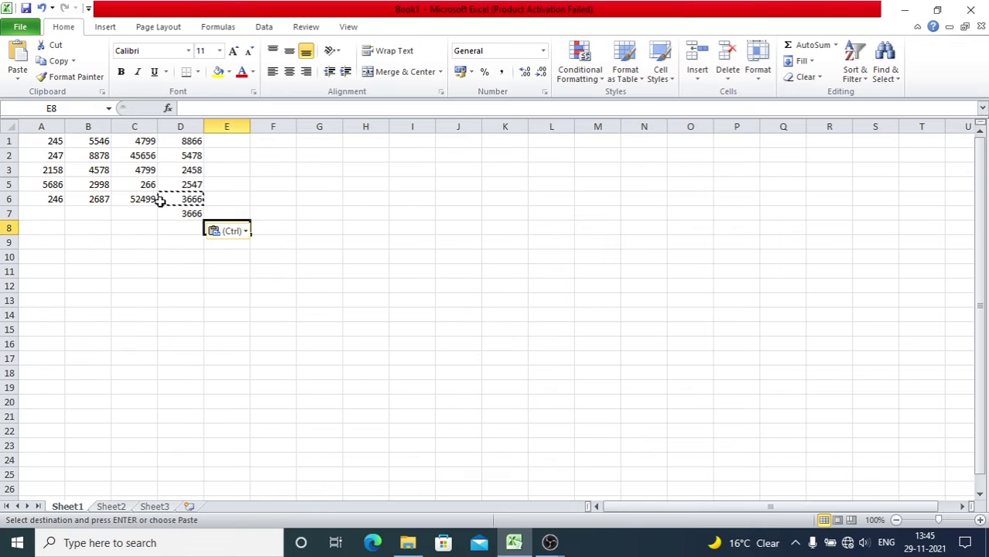
{"action": "key", "text": "Down"}
{"action": "key", "text": "Down"}
{"action": "key", "text": "Down"}
{"action": "key", "text": "ctrl+v"}
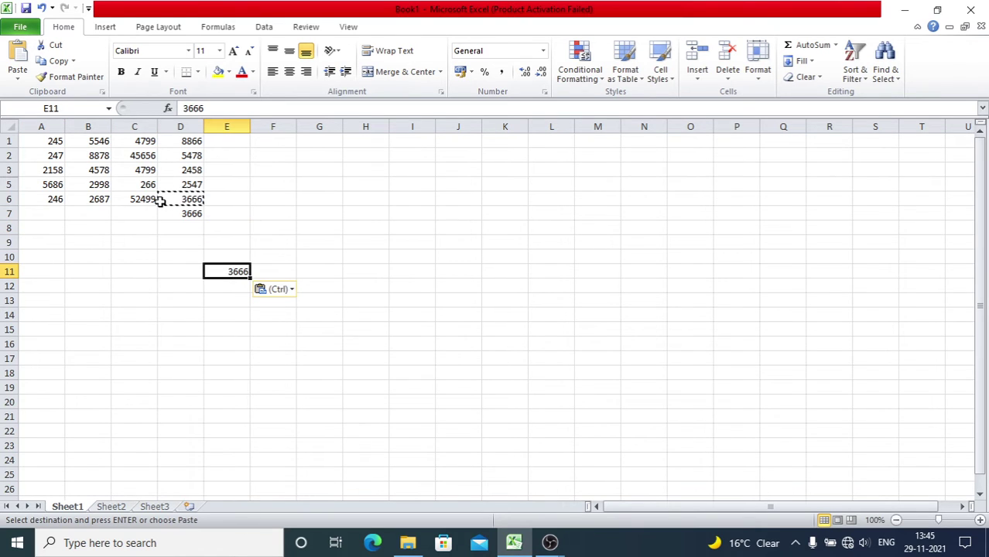
Return to D6, end copy mode, and move down to D7.
{"action": "key", "text": "Up"}
{"action": "key", "text": "Left"}
{"action": "key", "text": "Up"}
{"action": "key", "text": "Up"}
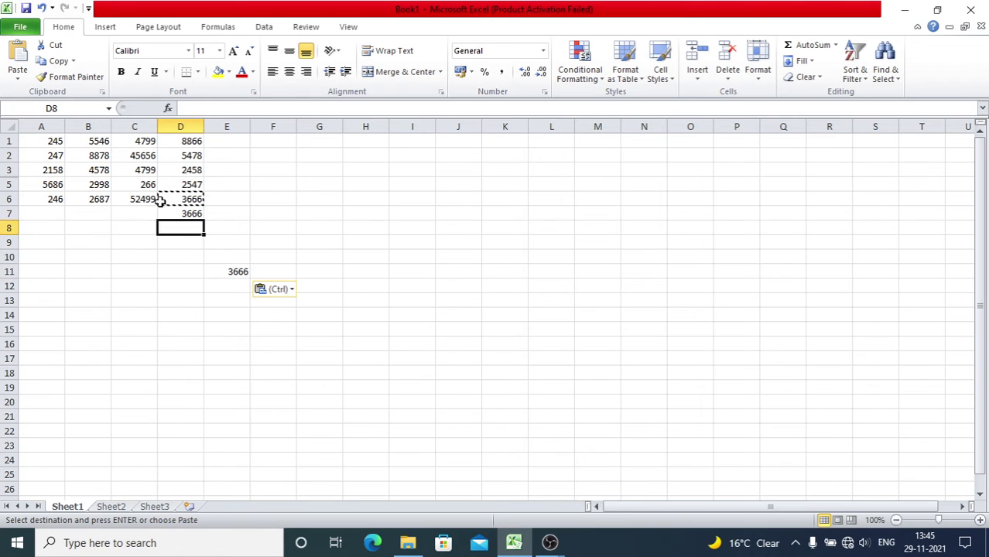
{"action": "key", "text": "Up"}
{"action": "key", "text": "Up"}
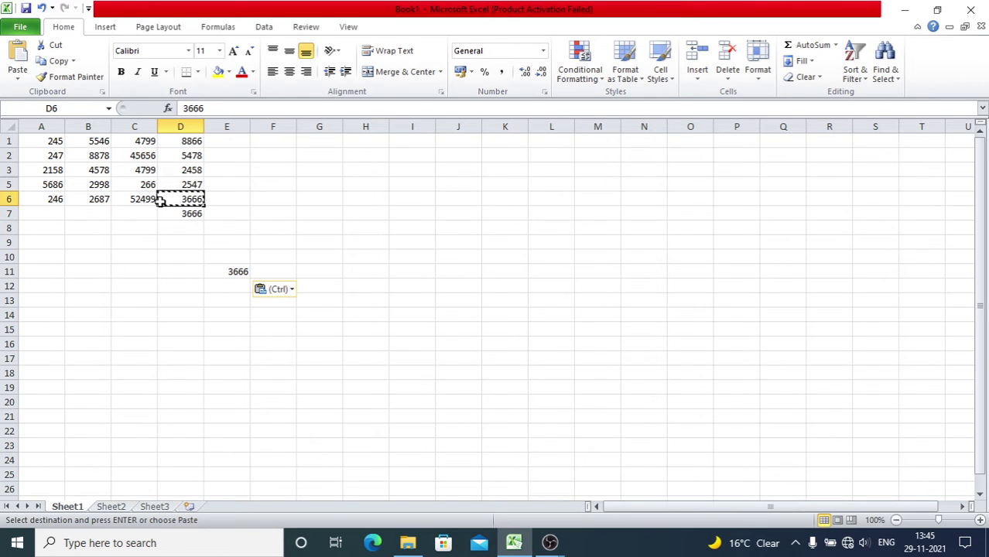
{"action": "key", "text": "Escape"}
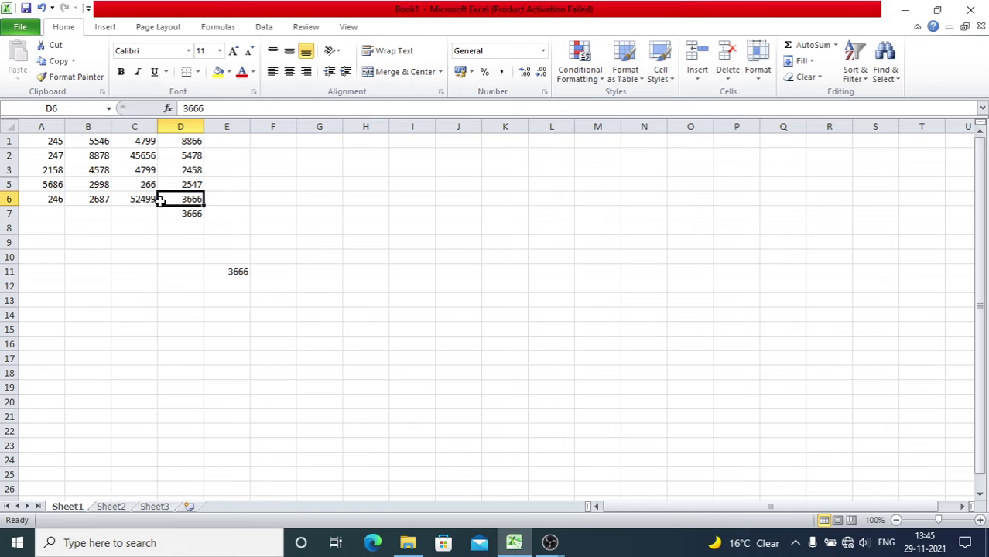
{"action": "key", "text": "Down"}
{"action": "key", "text": "Down"}
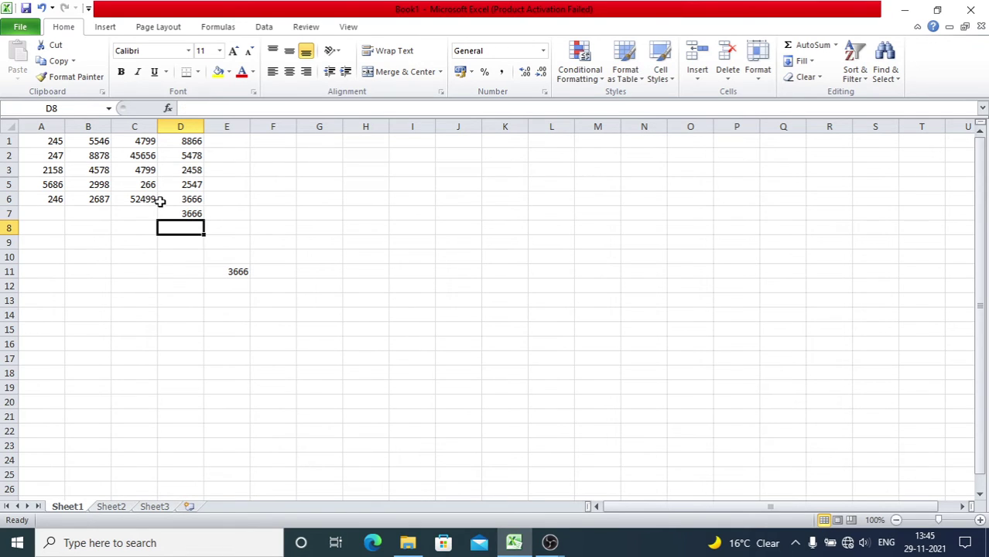
Fill the empty cell D8 with 3666 from D7 using Ctrl+D.
{"action": "key", "text": "Up"}
{"action": "key", "text": "Up"}
{"action": "key", "text": "Up"}
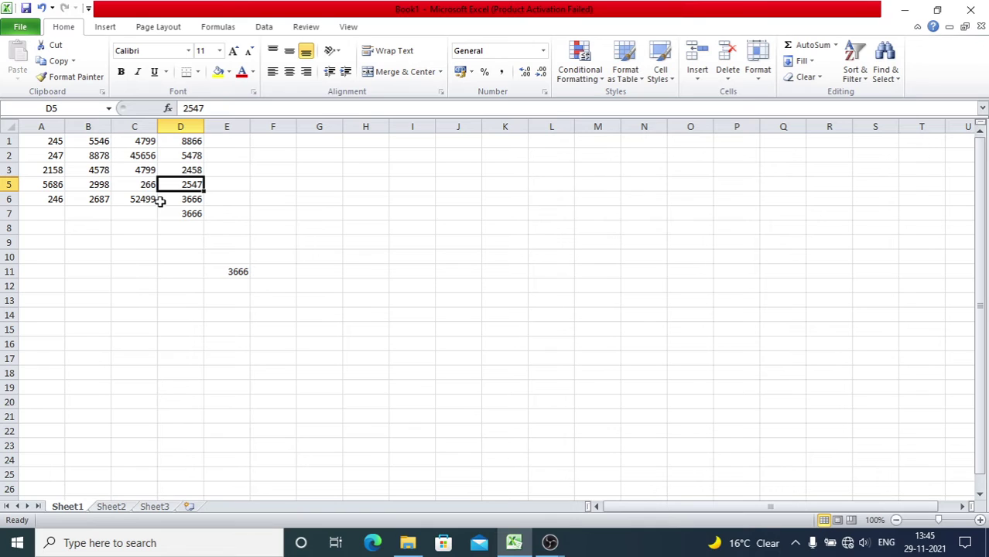
{"action": "key", "text": "Down"}
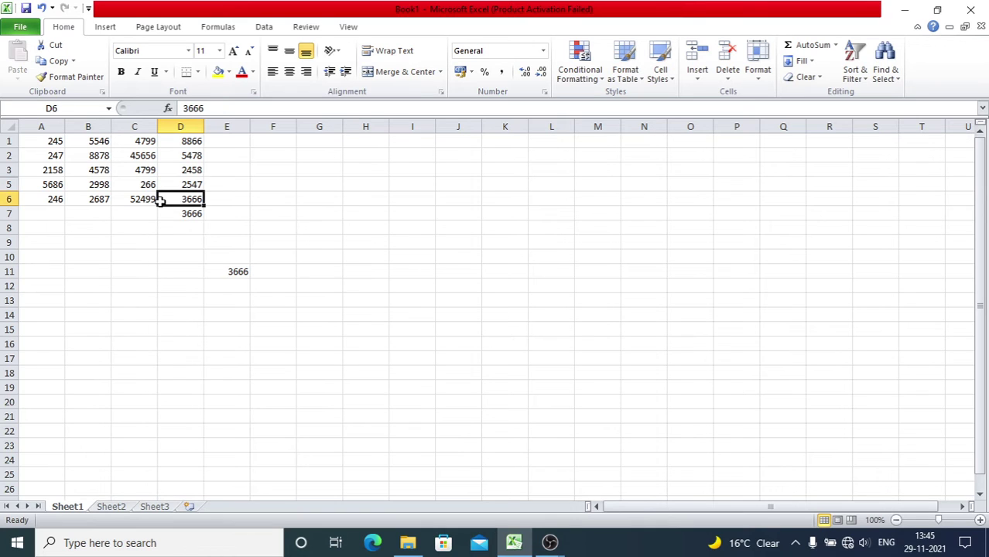
{"action": "key", "text": "Down"}
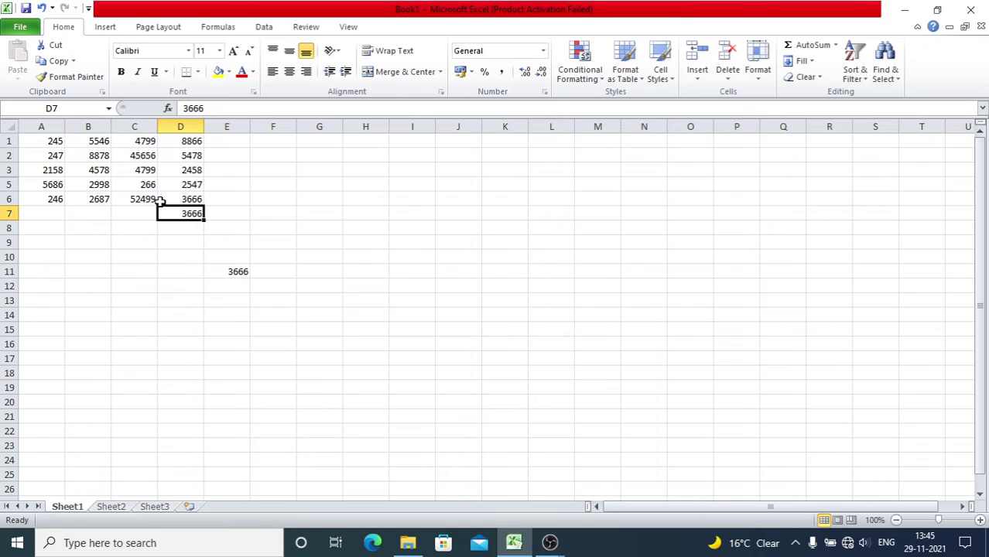
{"action": "key", "text": "Down"}
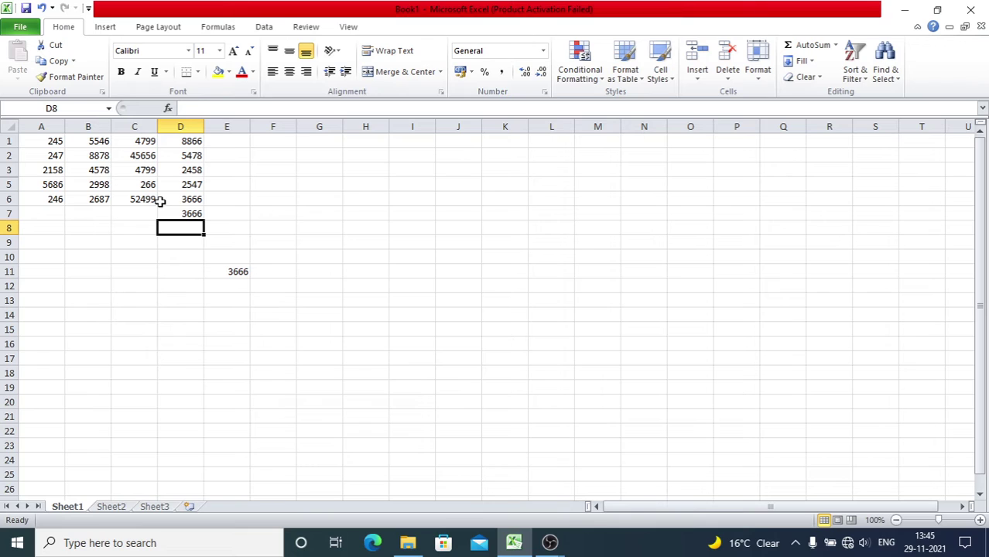
{"action": "key", "text": "ctrl+d"}
{"action": "key", "text": "Right"}
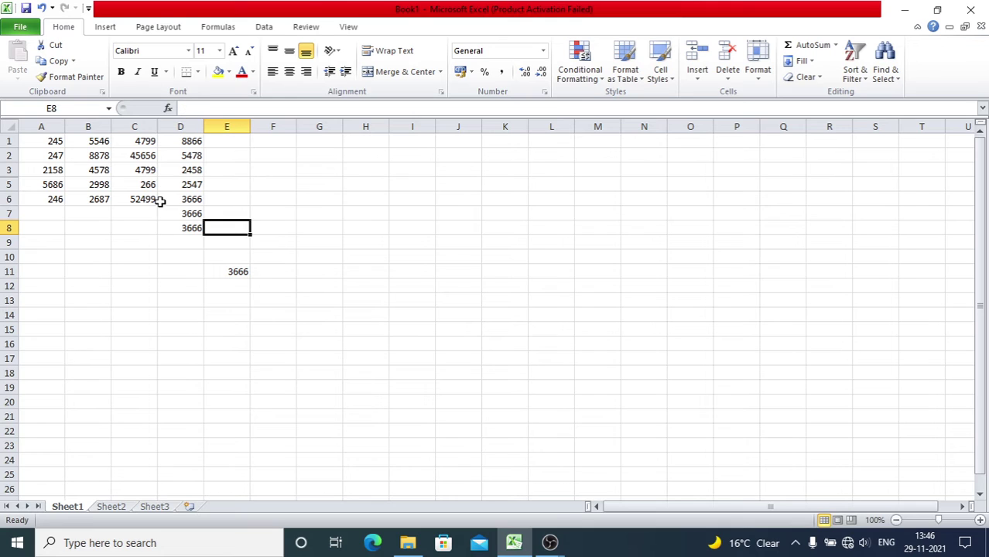
{"action": "key", "text": "Left"}
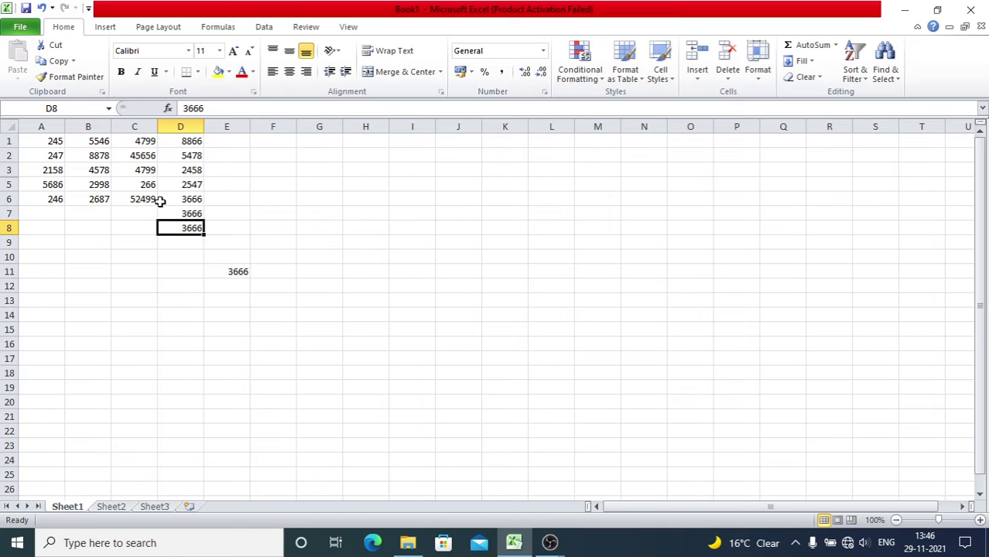
Format D8 as currency, then format C5 (266) as a percentage.
{"action": "key", "text": "ctrl+shift+4"}
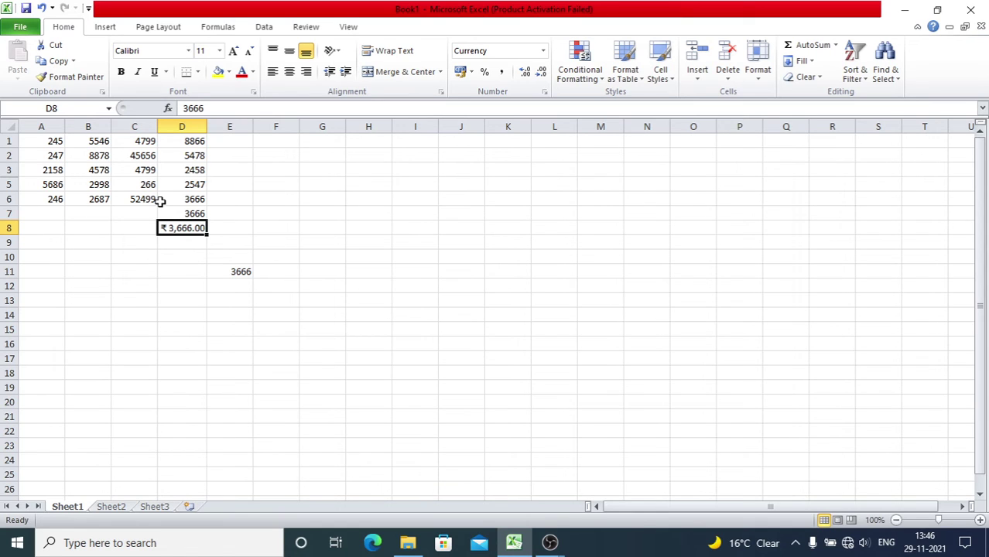
{"action": "key", "text": "Up"}
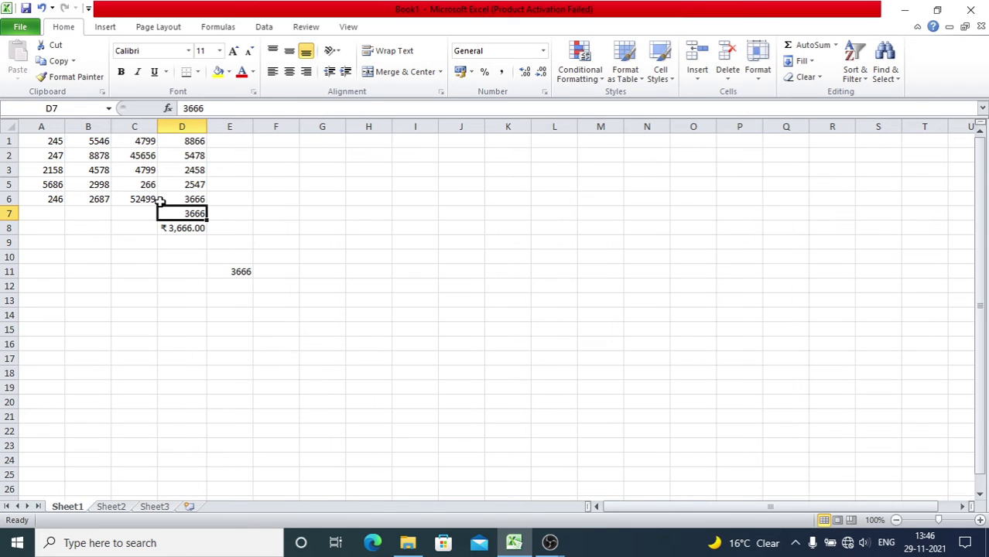
{"action": "key", "text": "Left"}
{"action": "key", "text": "Up"}
{"action": "key", "text": "Up"}
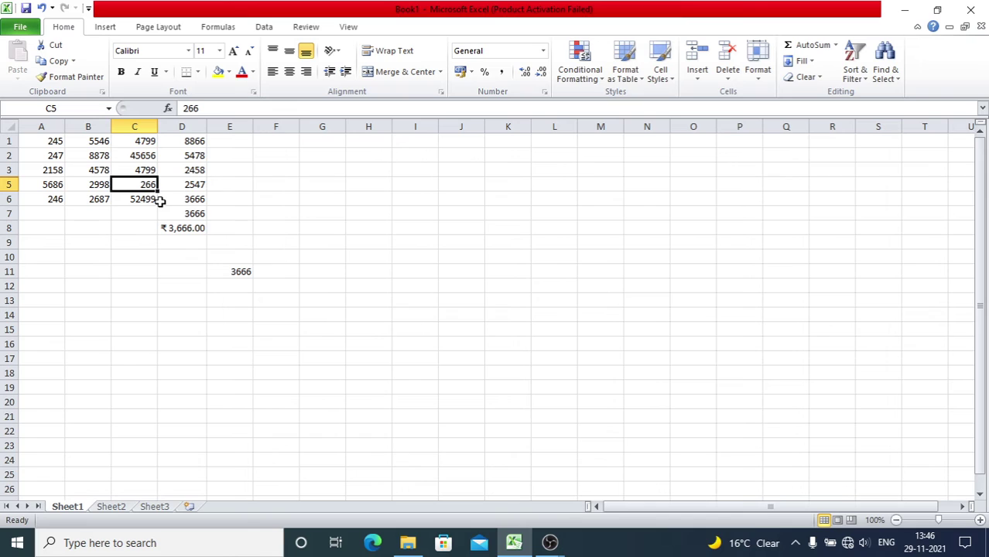
{"action": "key", "text": "ctrl+shift+5"}
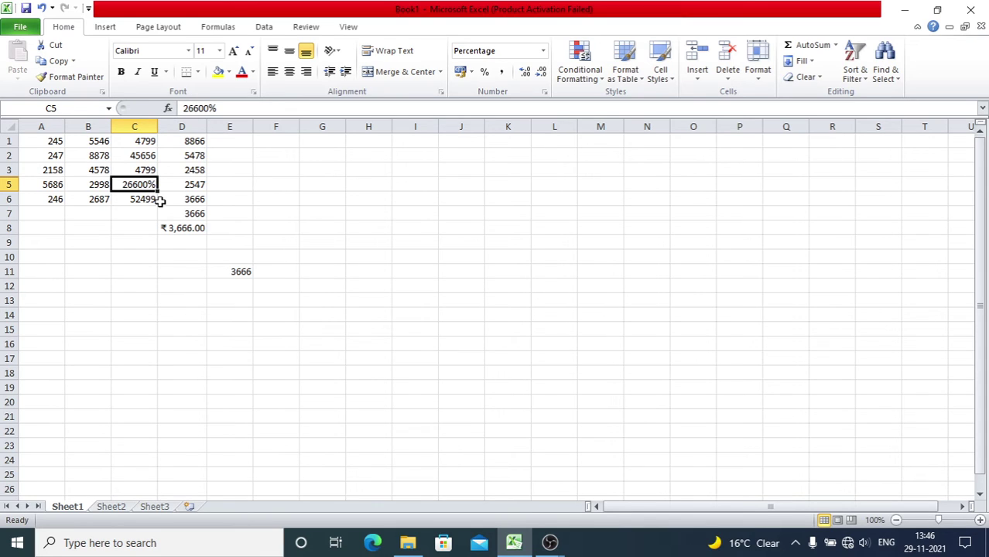
Return C5 and D8 to General format so D8 shows a plain 3666.
{"action": "key", "text": "ctrl+shift+asciitilde"}
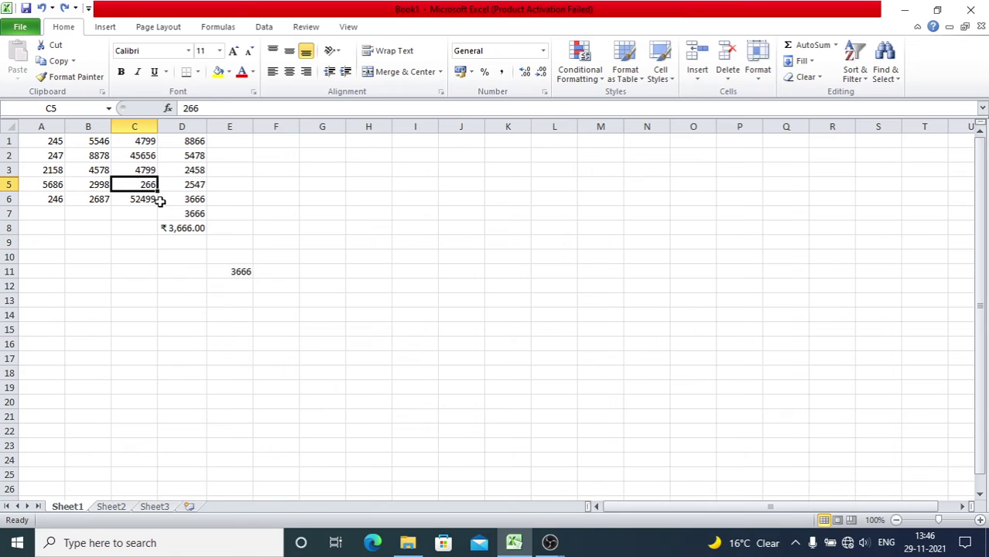
{"action": "key", "text": "Down"}
{"action": "key", "text": "Right"}
{"action": "key", "text": "Down"}
{"action": "key", "text": "Down"}
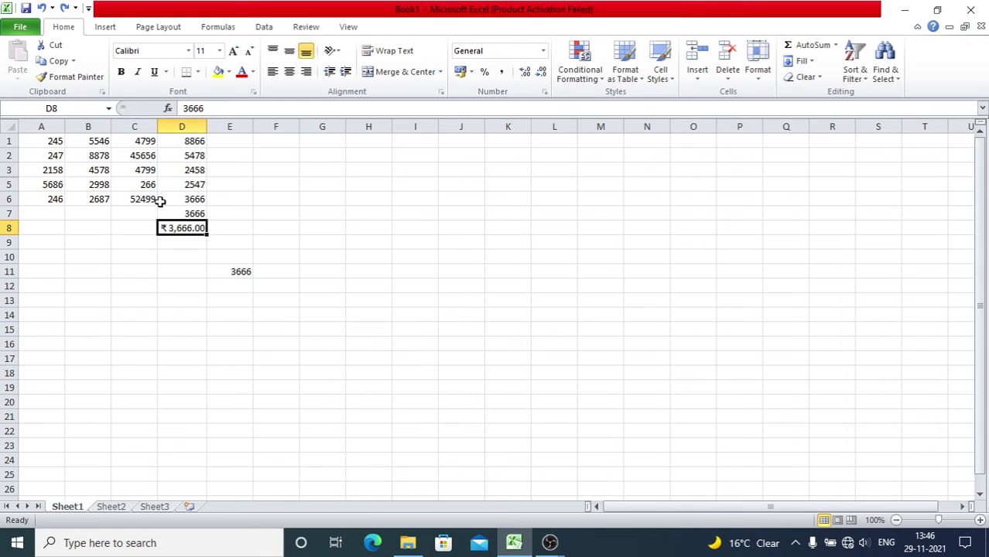
{"action": "key", "text": "ctrl+shift+asciitilde"}
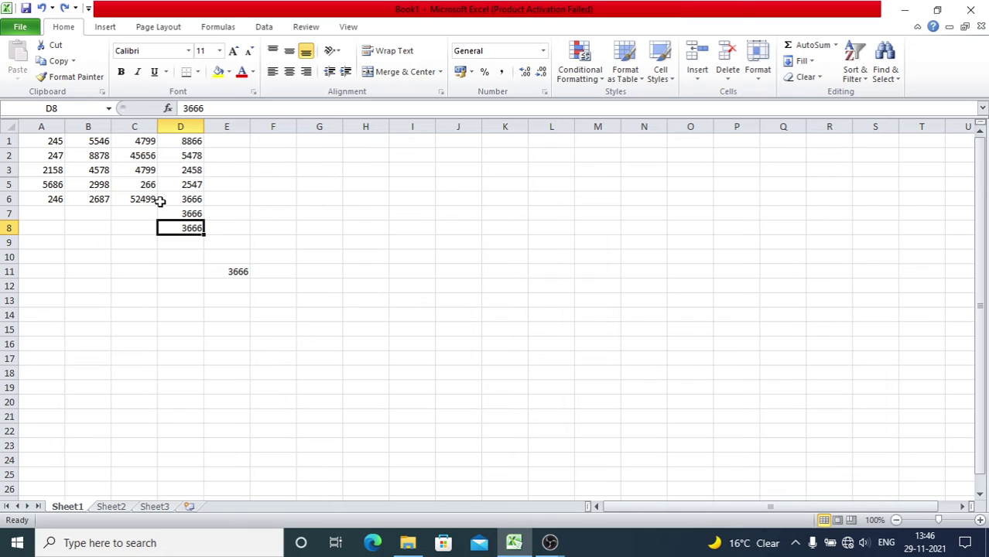
{"action": "key", "text": "Down"}
Replace the old search value 356 with 4799, find it in C1, and close the dialog.
{"action": "key", "text": "Right"}
{"action": "key", "text": "Right"}
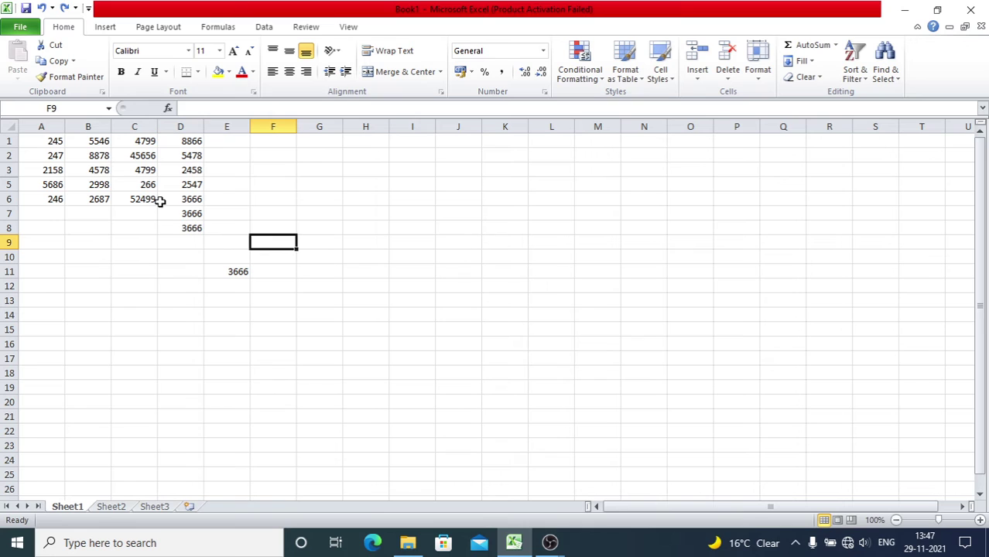
{"action": "key", "text": "ctrl+f"}
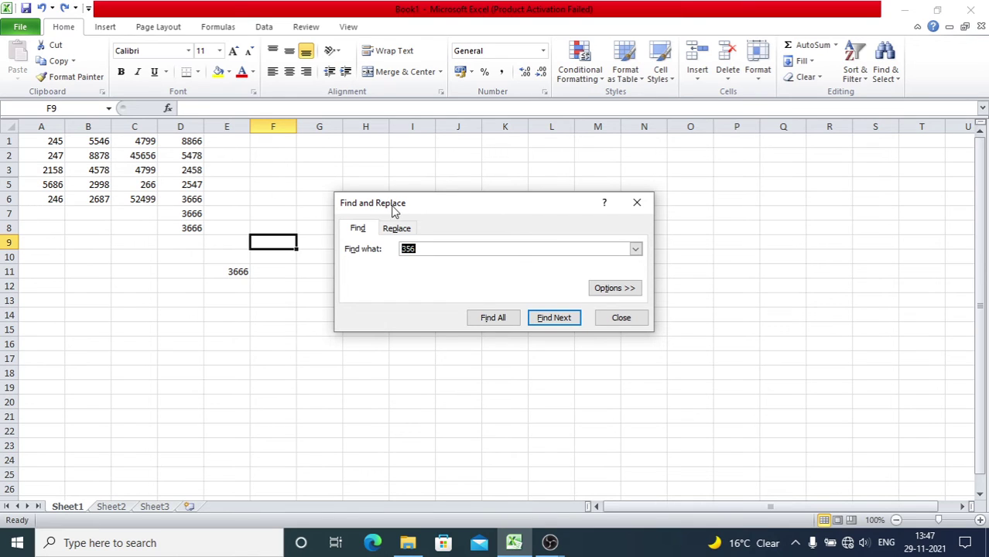
{"action": "left_click", "coordinate": [424, 250]}
{"action": "key", "text": "BackSpace"}
{"action": "key", "text": "BackSpace"}
{"action": "key", "text": "BackSpace"}
{"action": "type", "text": "4799"}
{"action": "left_click", "coordinate": [559, 316]}
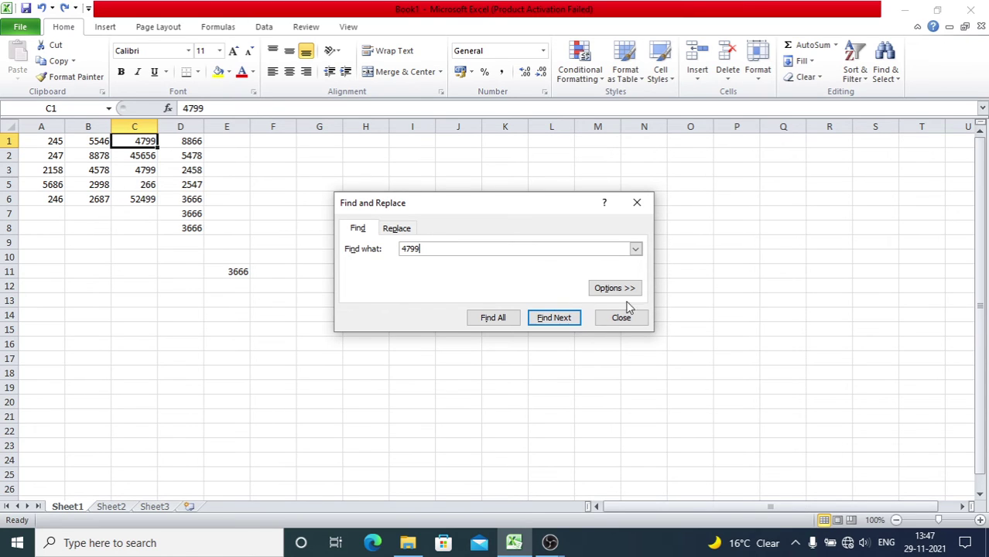
{"action": "left_click", "coordinate": [638, 205]}
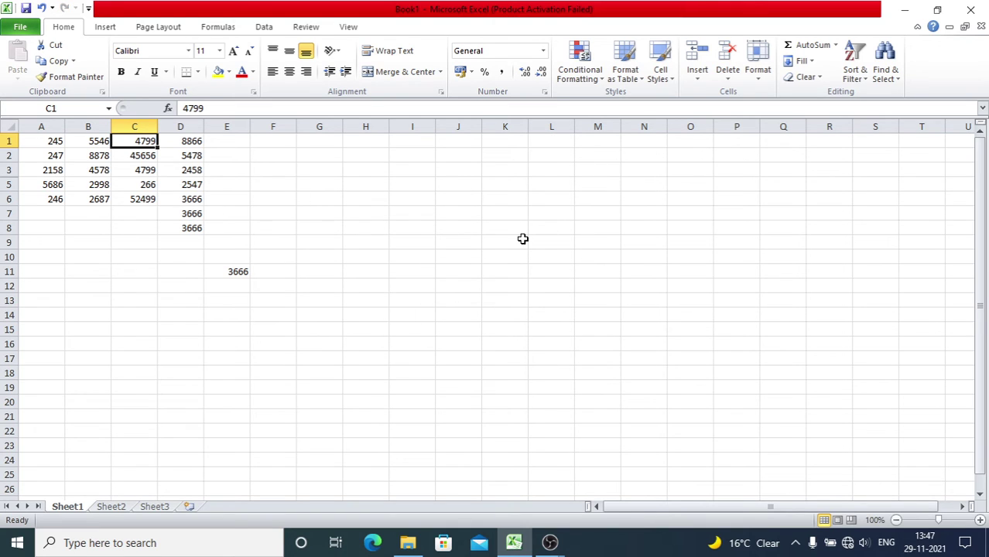
Fill C1 with B1's 5546, then bring up Replace with 4799 as the search value.
{"action": "key", "text": "ctrl+z"}
{"action": "left_click", "coordinate": [377, 260]}
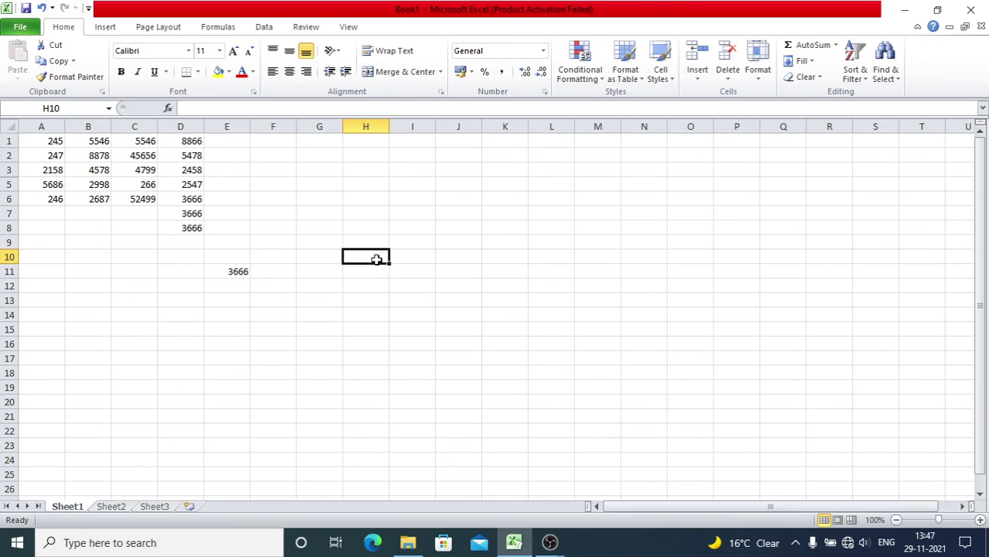
{"action": "key", "text": "ctrl+h"}
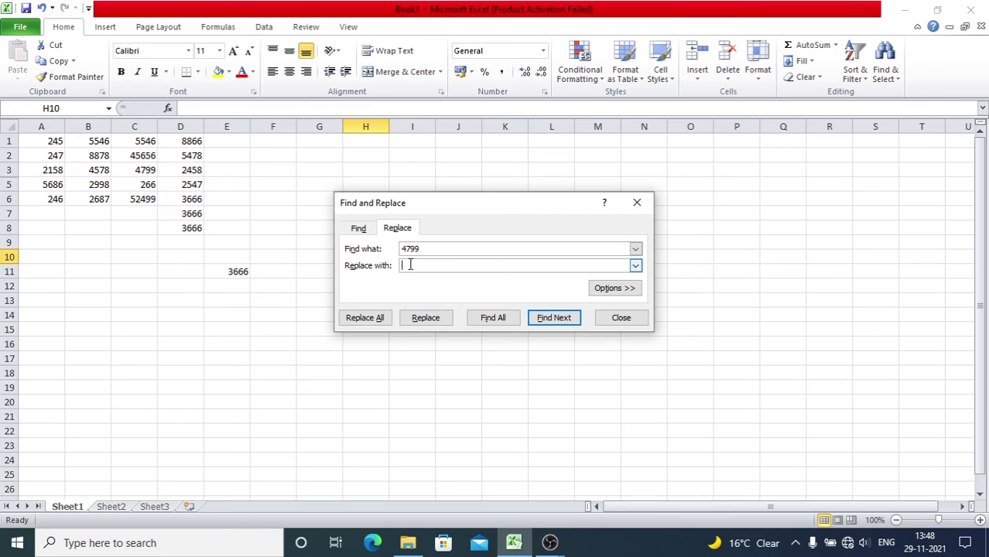
Replace every 4799 on the sheet with 4800, then close the Find and Replace dialog.
{"action": "type", "text": "4800"}
{"action": "left_click", "coordinate": [365, 321]}
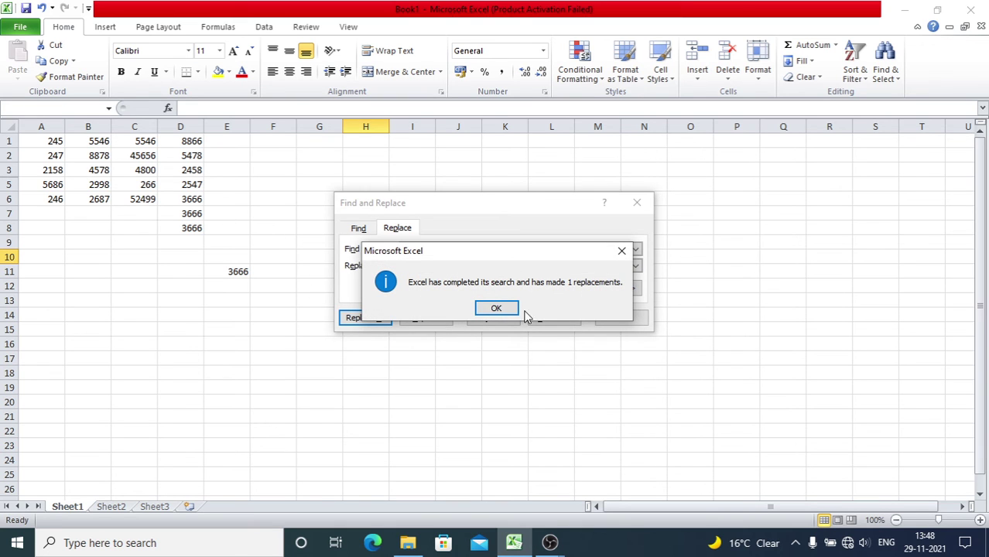
{"action": "left_click", "coordinate": [624, 251]}
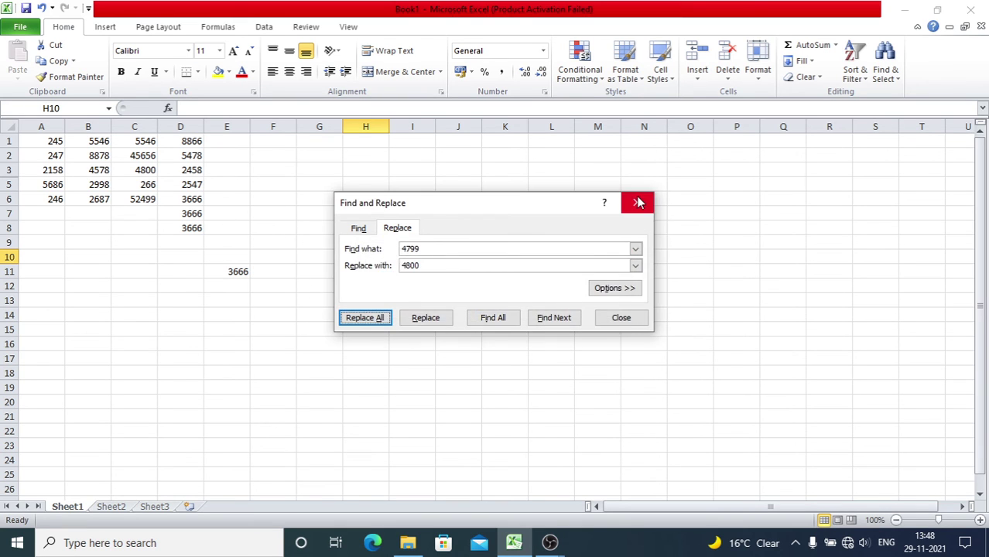
{"action": "left_click", "coordinate": [637, 203]}
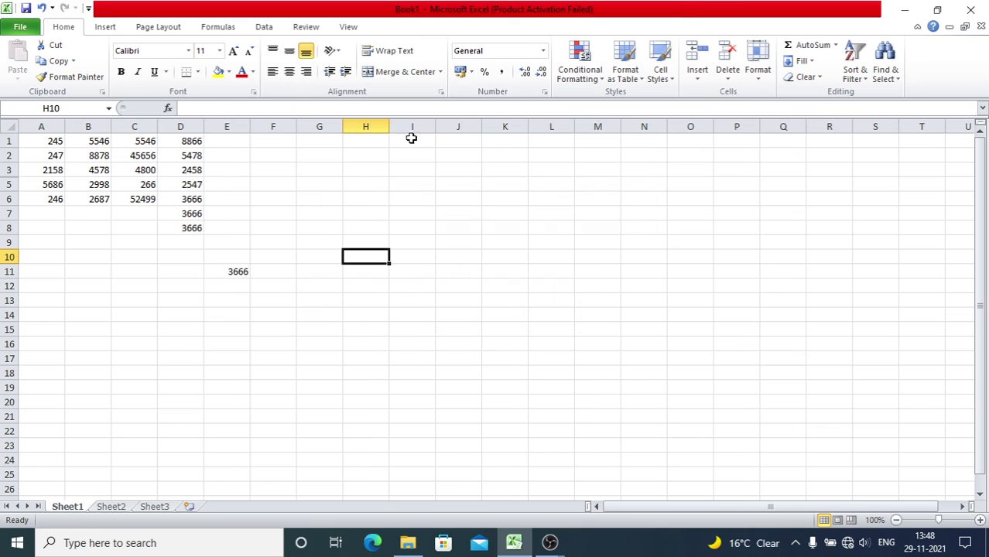
Check the new 4800 in C3, collapse and restore the ribbon, then preview the table for printing.
{"action": "left_click", "coordinate": [134, 172]}
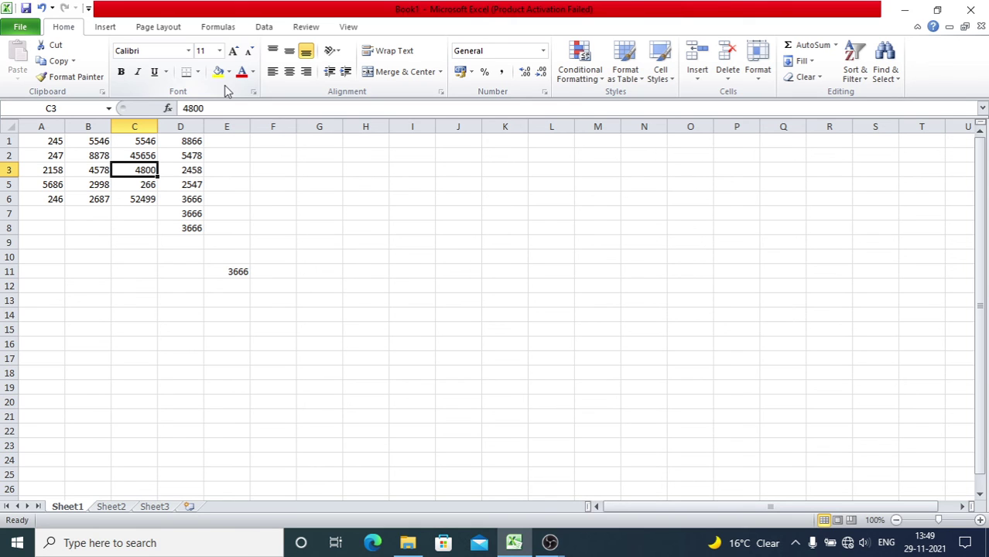
{"action": "key", "text": "ctrl+F1"}
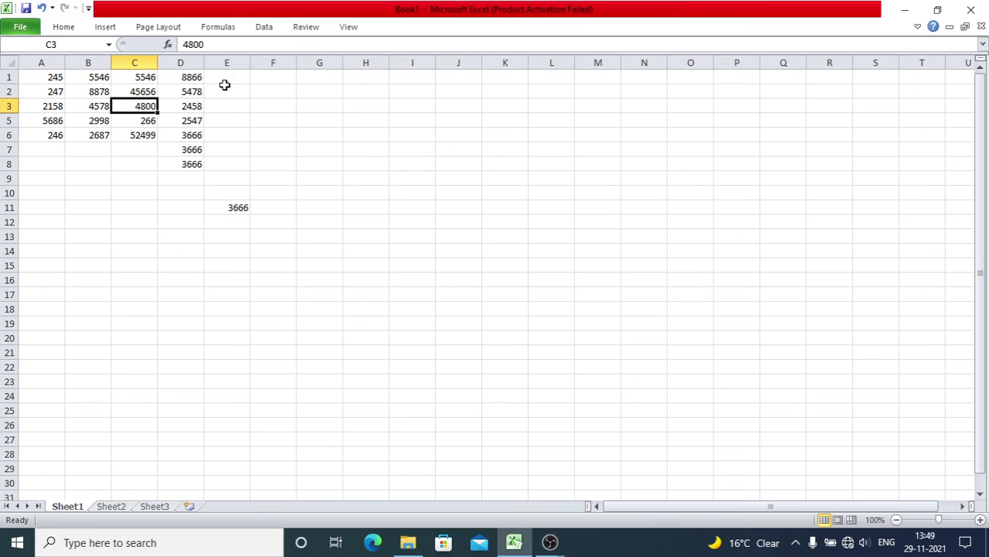
{"action": "key", "text": "ctrl+F1"}
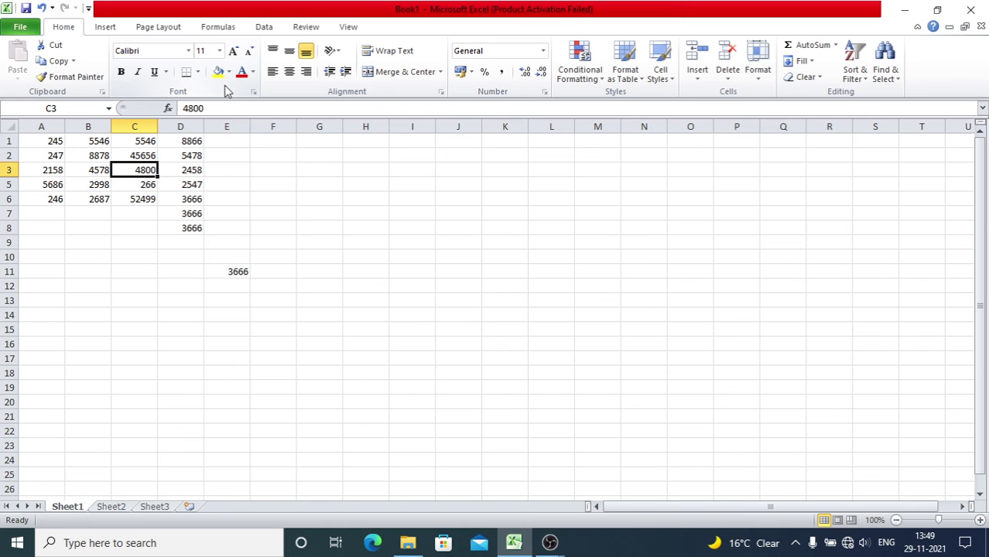
{"action": "key", "text": "ctrl+p"}
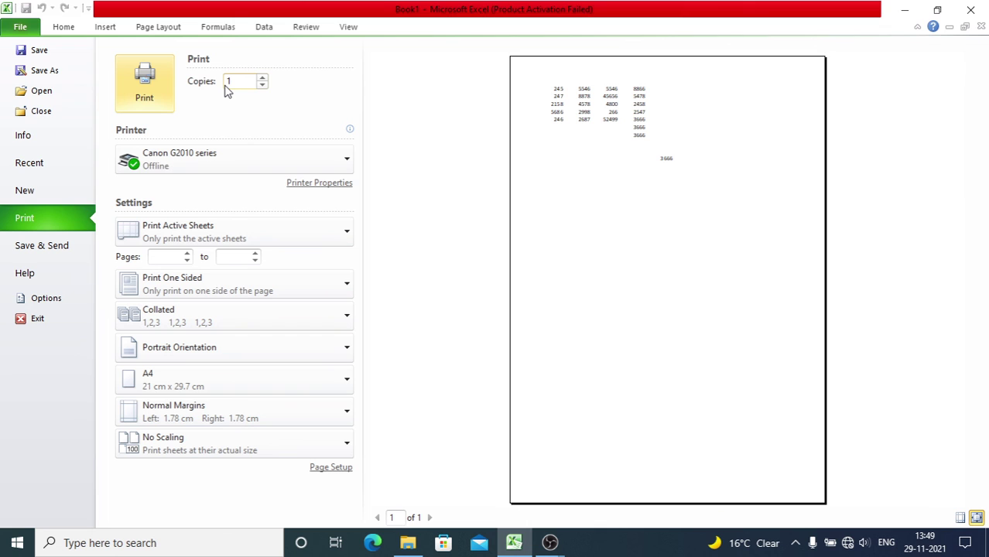
Return from print preview to Sheet1 twice, then bring the OBS Studio recorder window forward.
{"action": "left_click", "coordinate": [66, 28]}
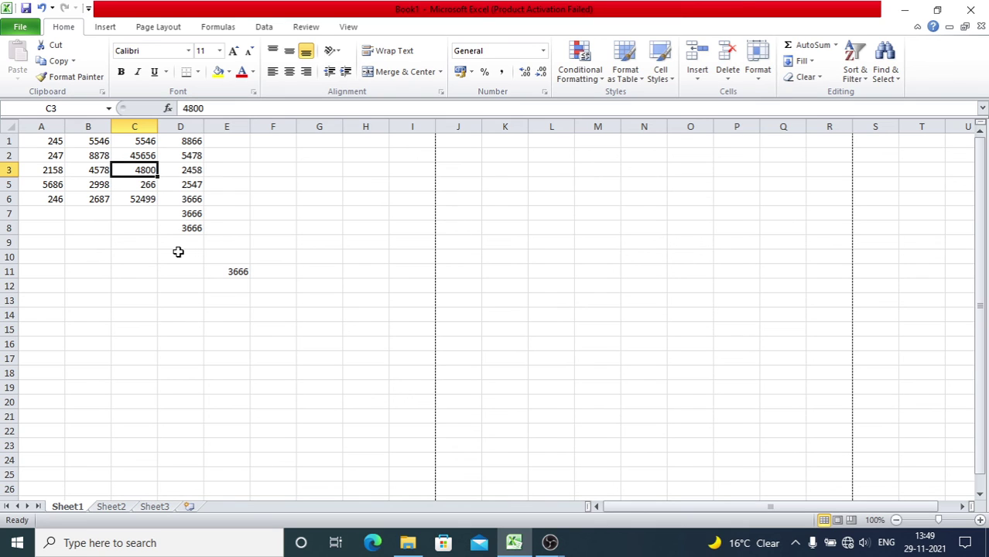
{"action": "key", "text": "ctrl+p"}
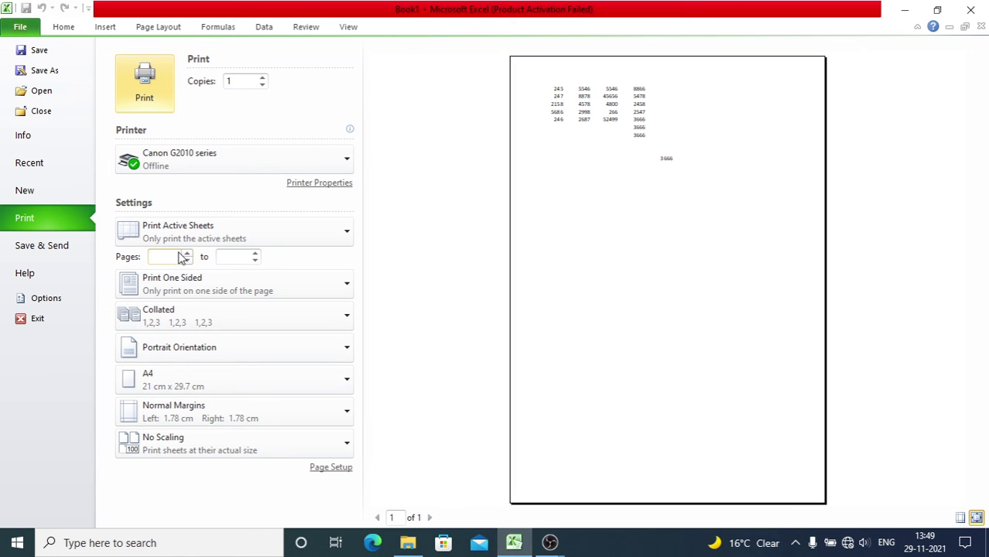
{"action": "left_click", "coordinate": [63, 26]}
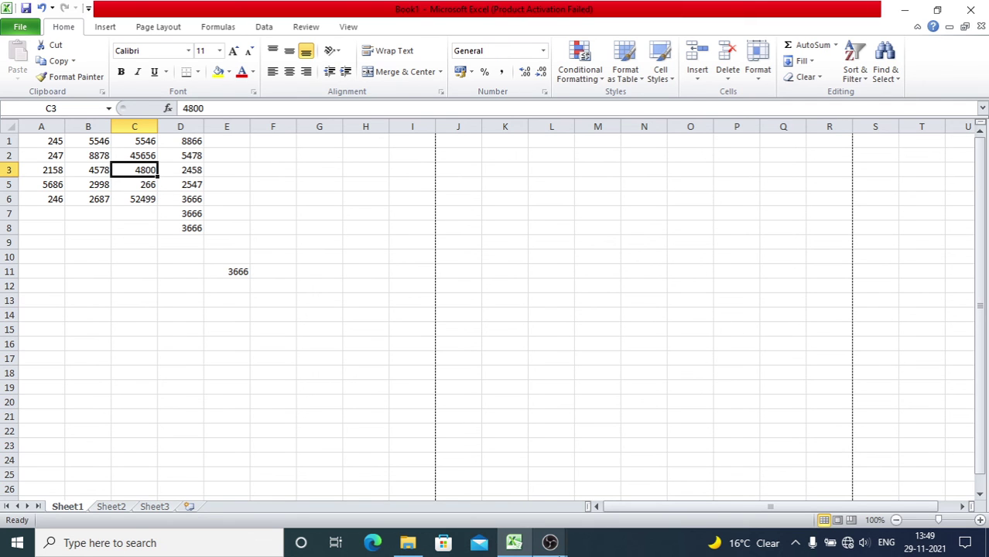
{"action": "mouse_move", "coordinate": [550, 541]}
{"action": "left_click", "coordinate": [482, 498]}
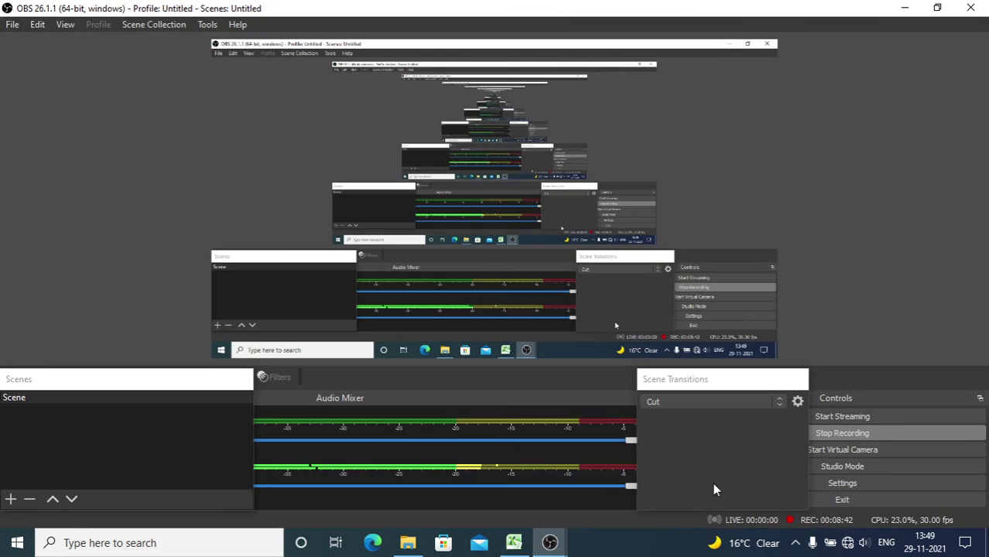